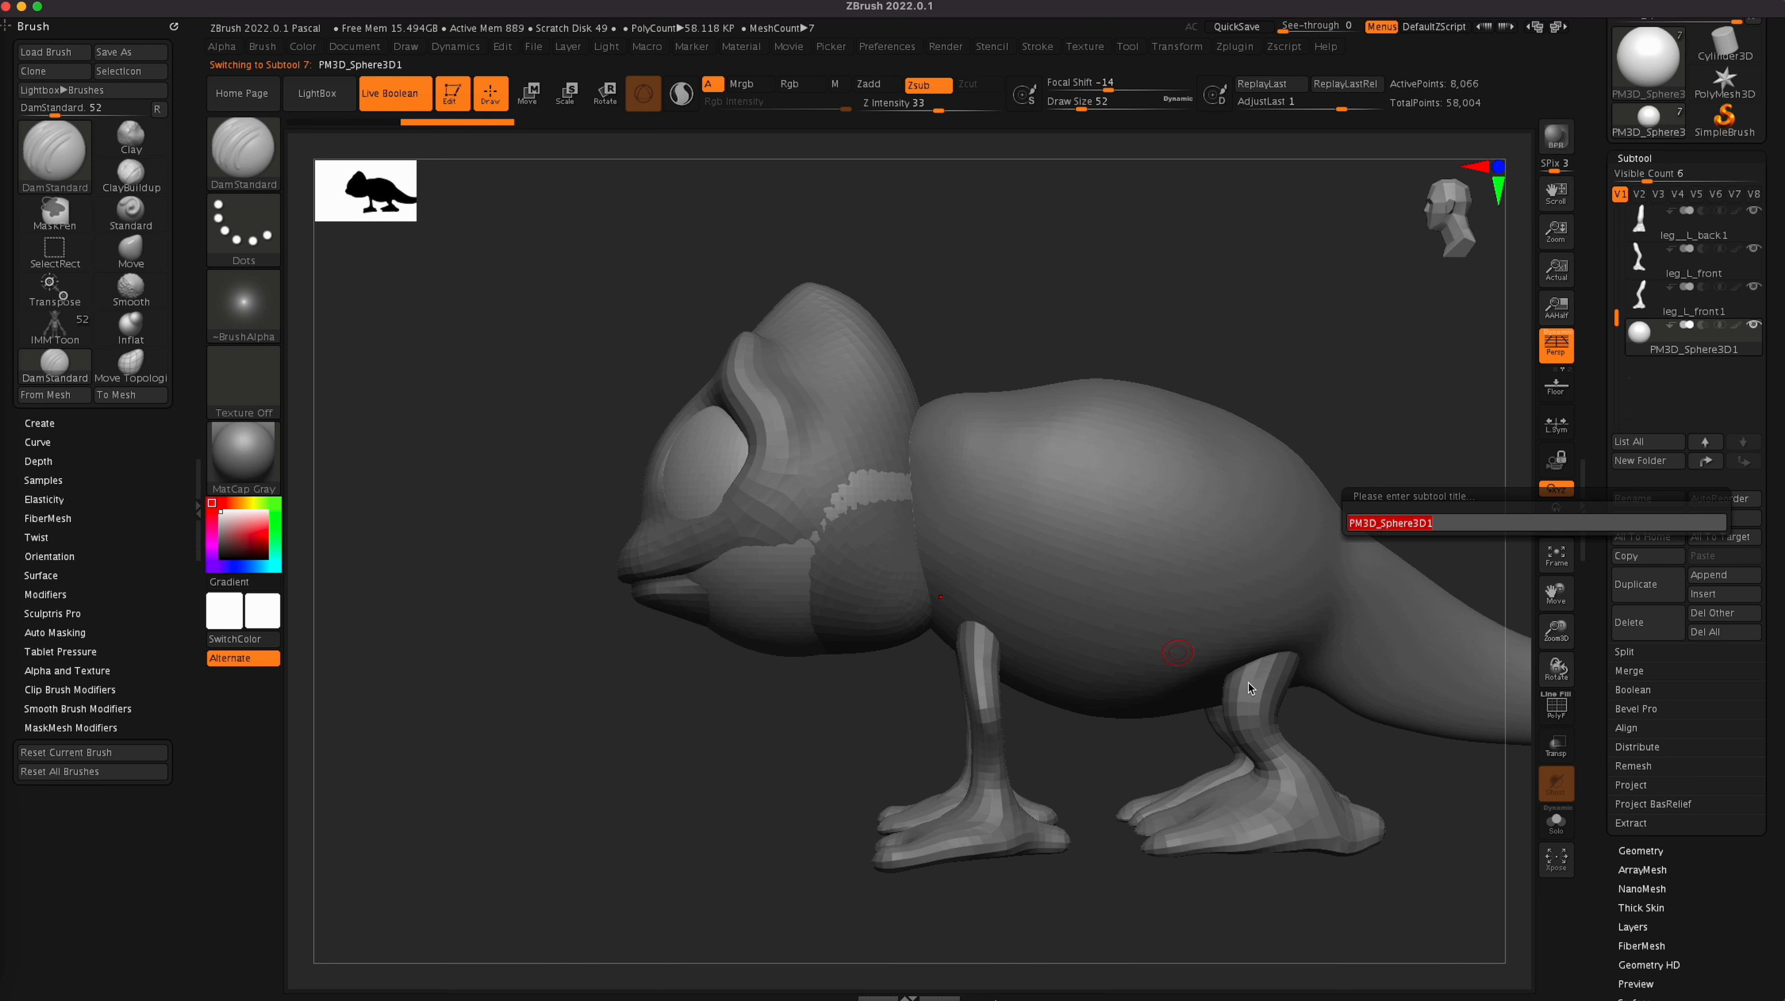
Rename the sphere subtool eye_L, then scale it and move it up and forward to the eye socket in side view.
type("eye_L")
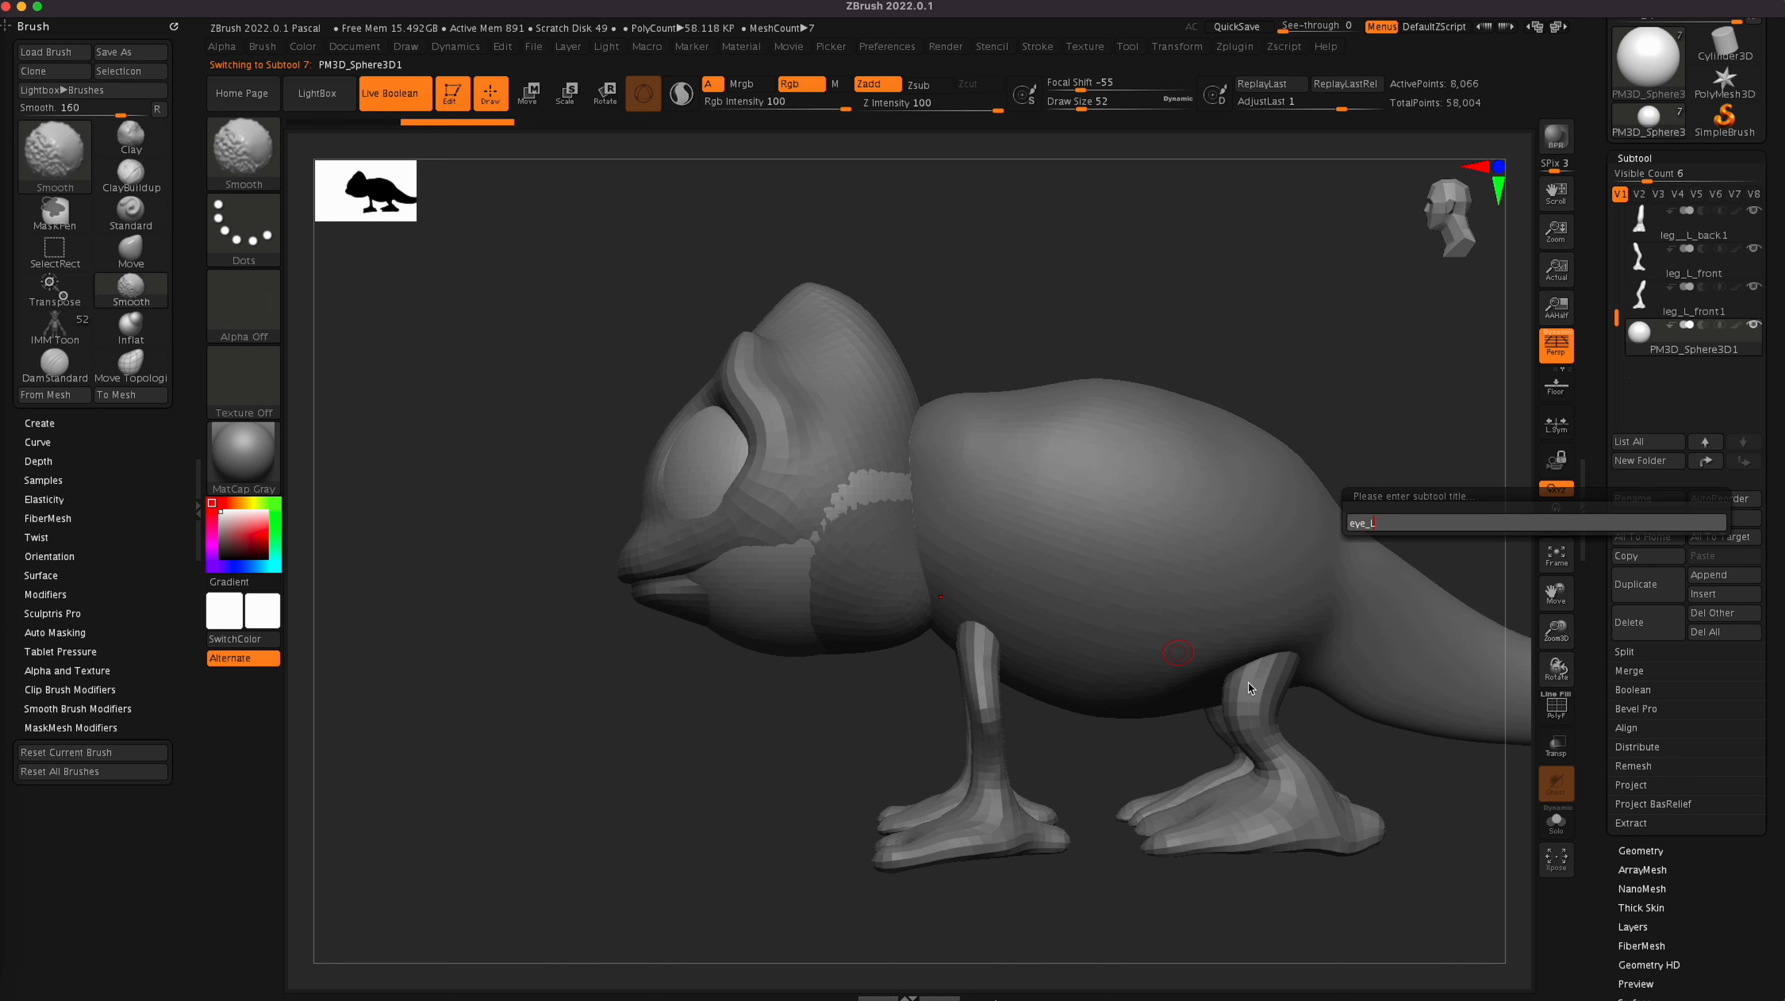
key("Return")
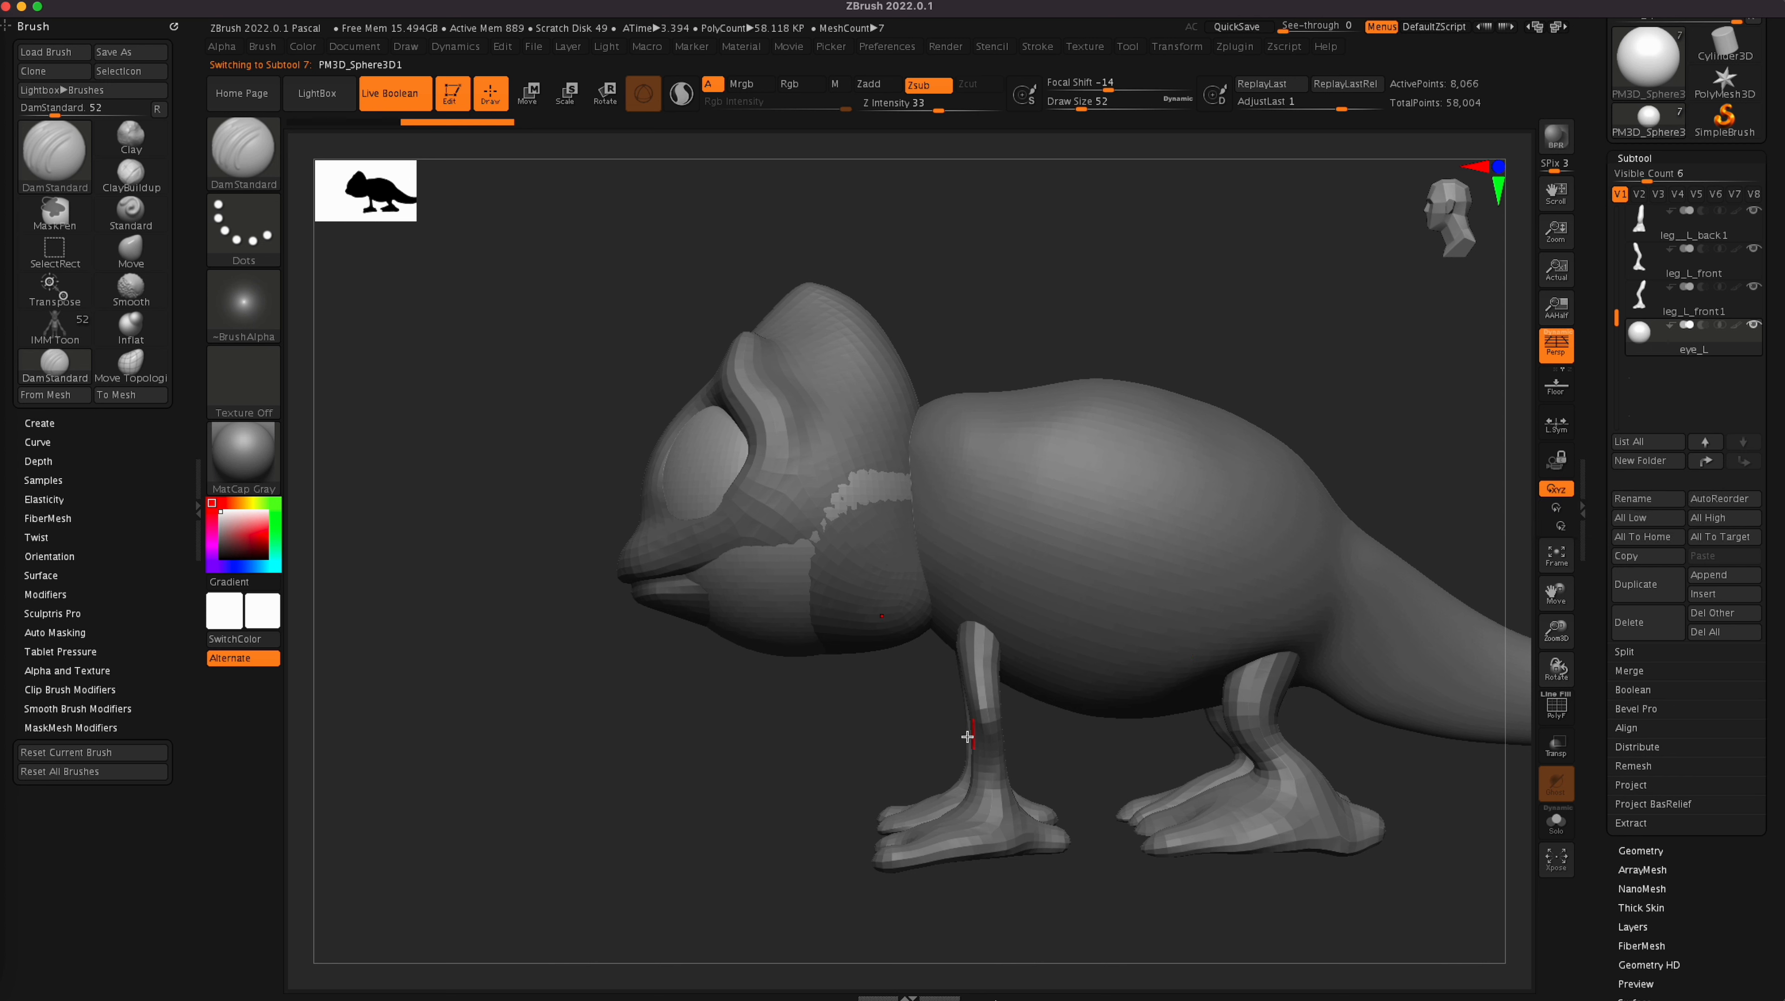
key("r")
left_click_drag(788, 518, 751, 484)
left_click_drag(795, 422, 795, 341)
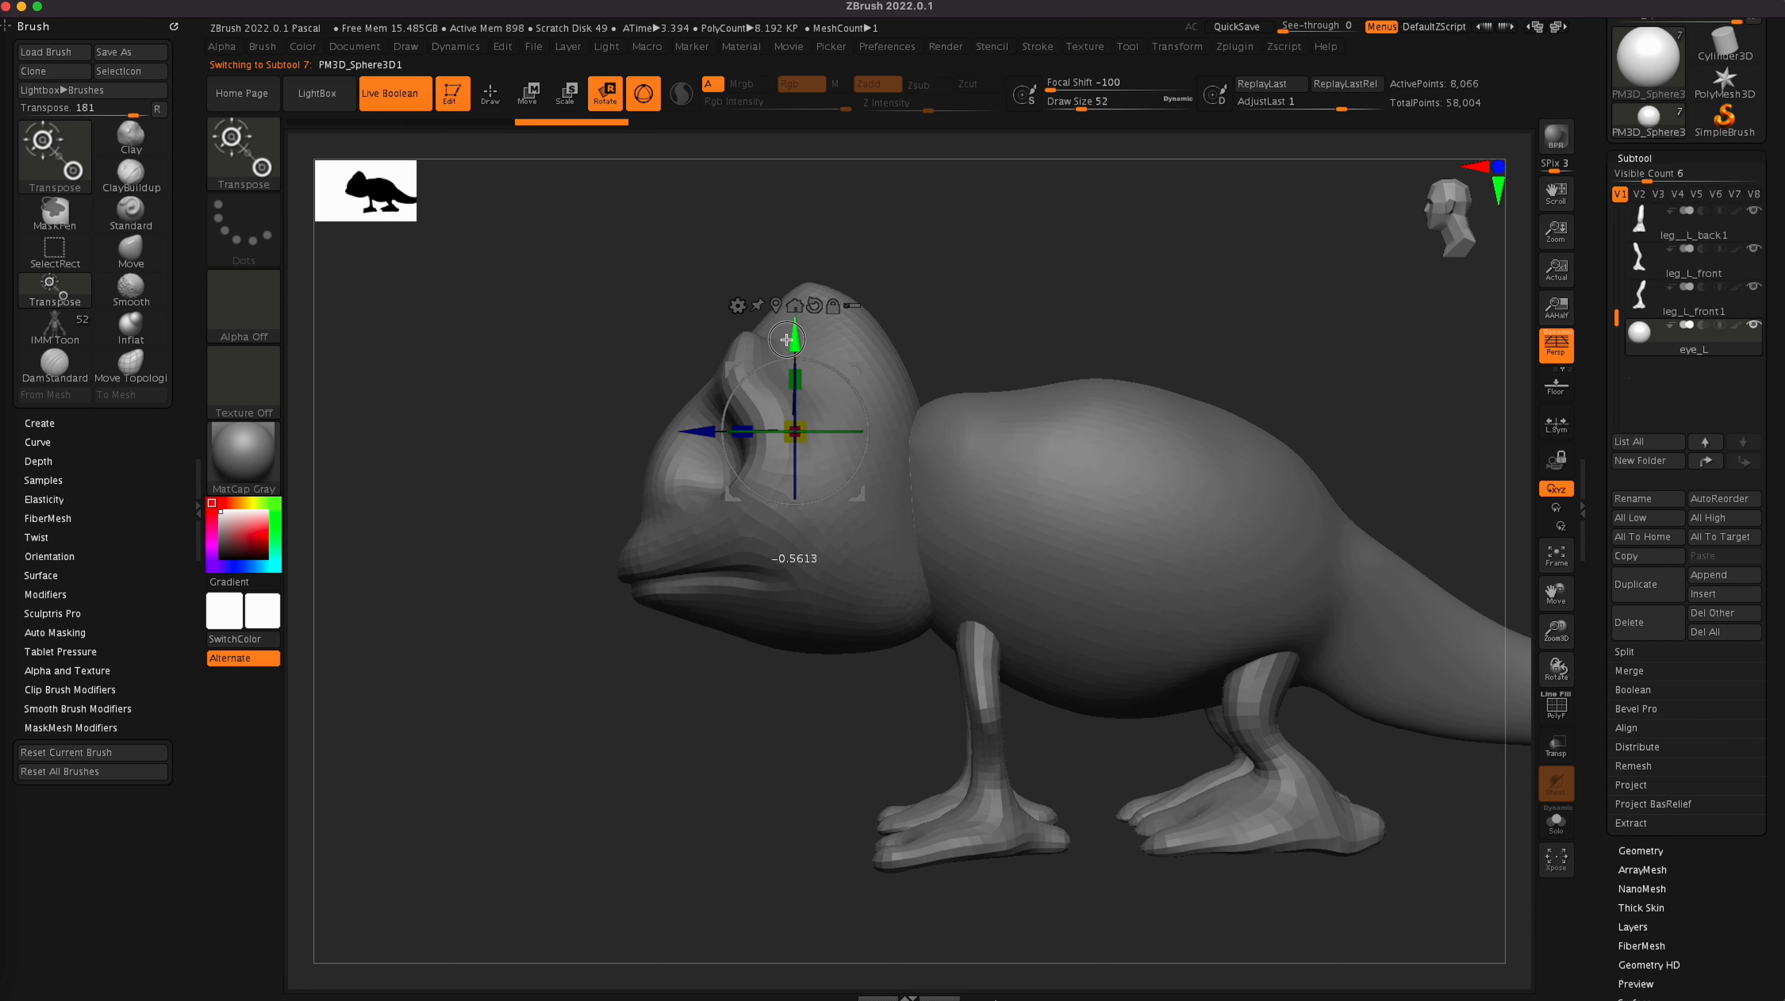
mouse_move(698, 433)
left_mouse_down()
mouse_move(613, 442)
mouse_move(695, 429)
left_mouse_up()
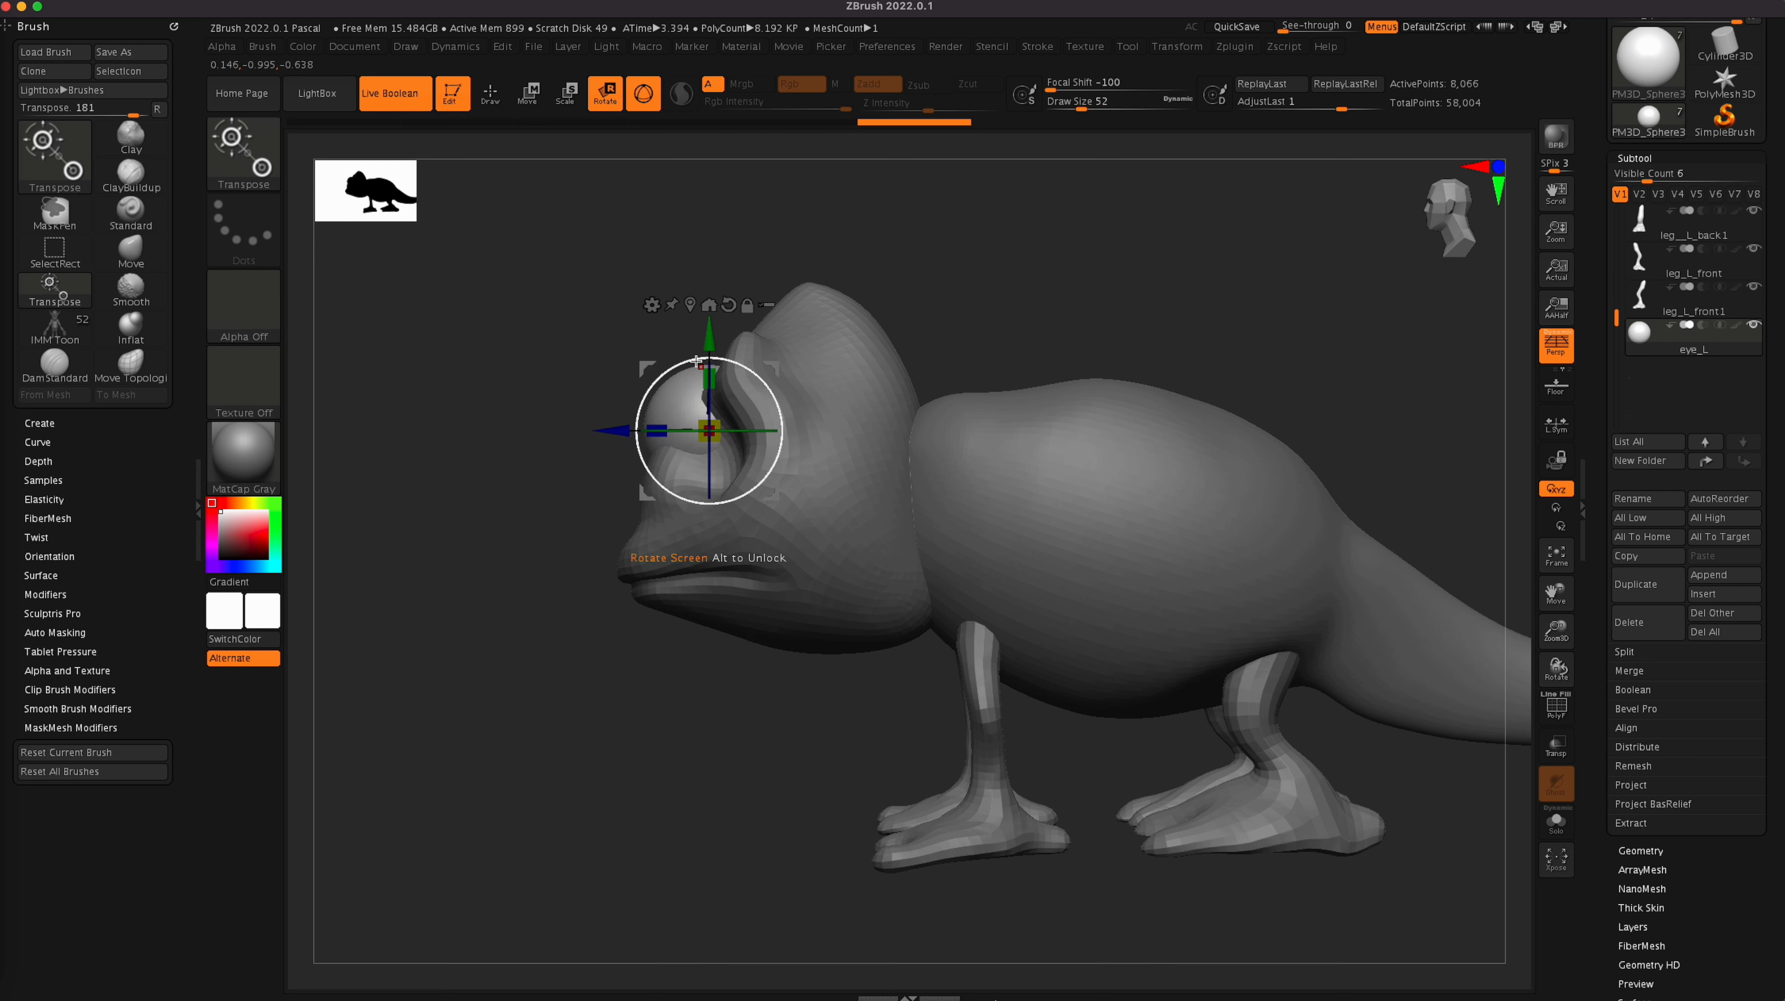
In front view, move the eye sphere sideways to the creature's left socket and rotate it about X.
left_click(1496, 171)
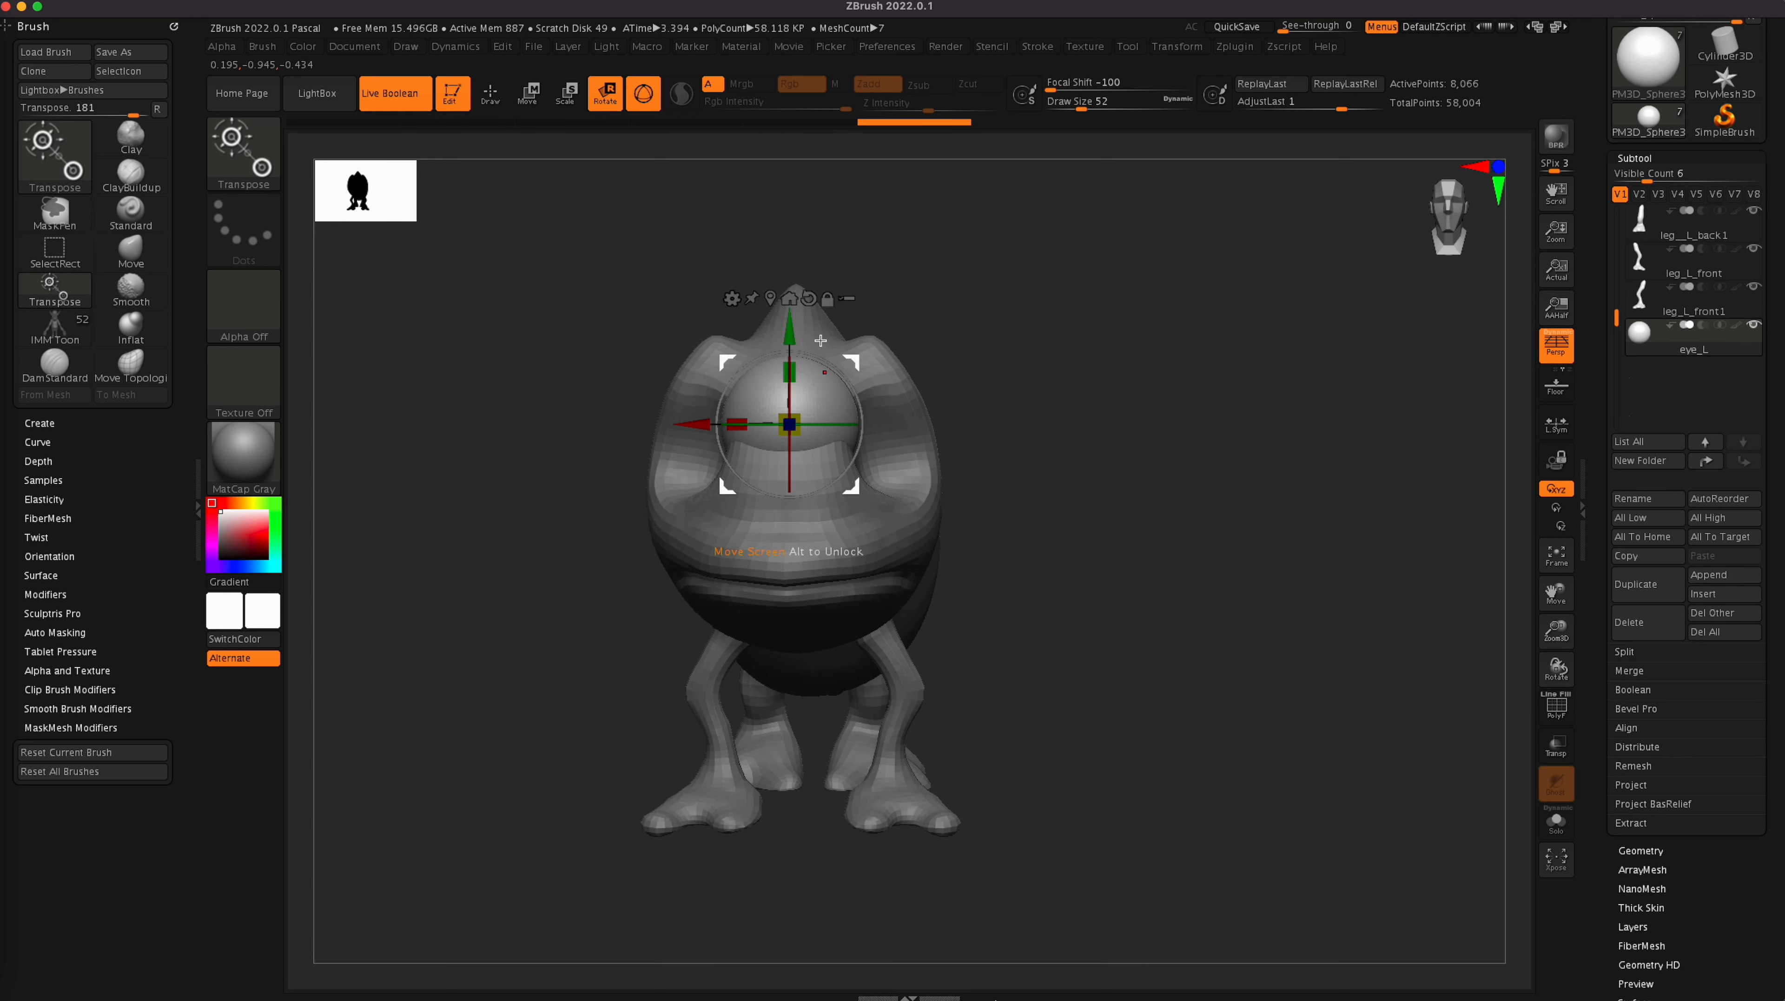
left_click_drag(694, 426, 821, 452)
left_click_drag(911, 330, 911, 341)
left_click(911, 437)
left_click(1556, 706)
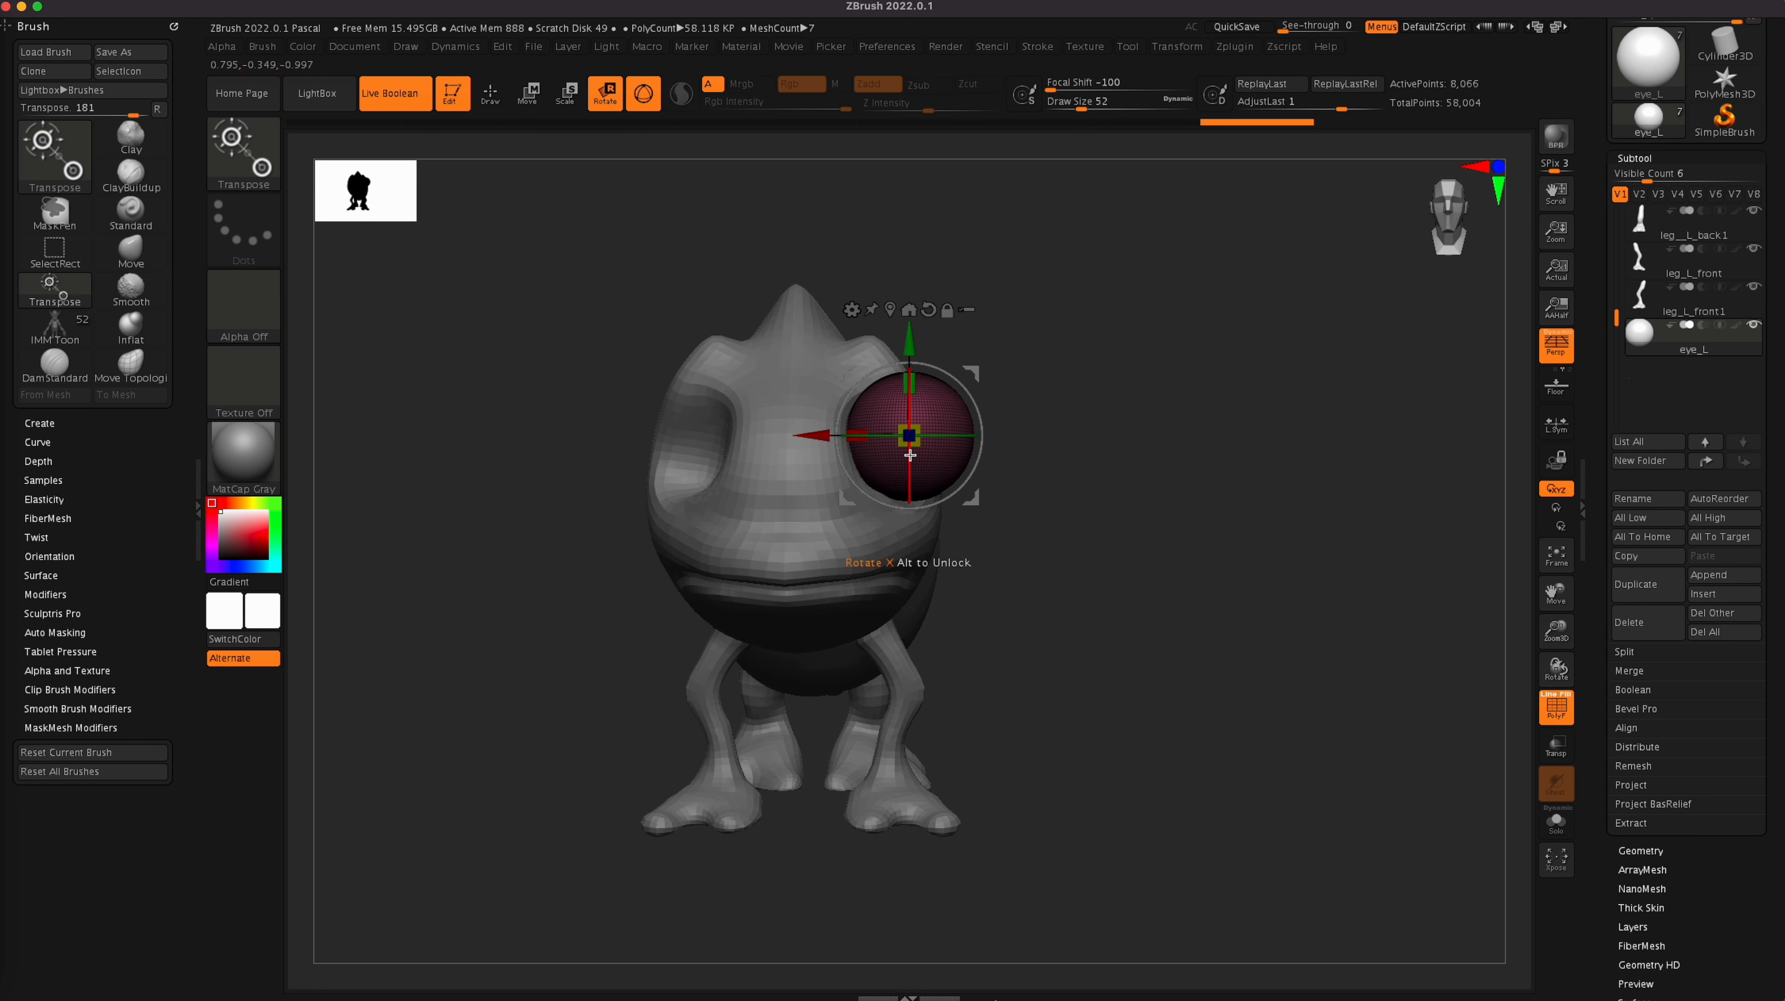
mouse_move(910, 455)
left_mouse_down()
mouse_move(910, 494)
mouse_move(912, 466)
left_mouse_up()
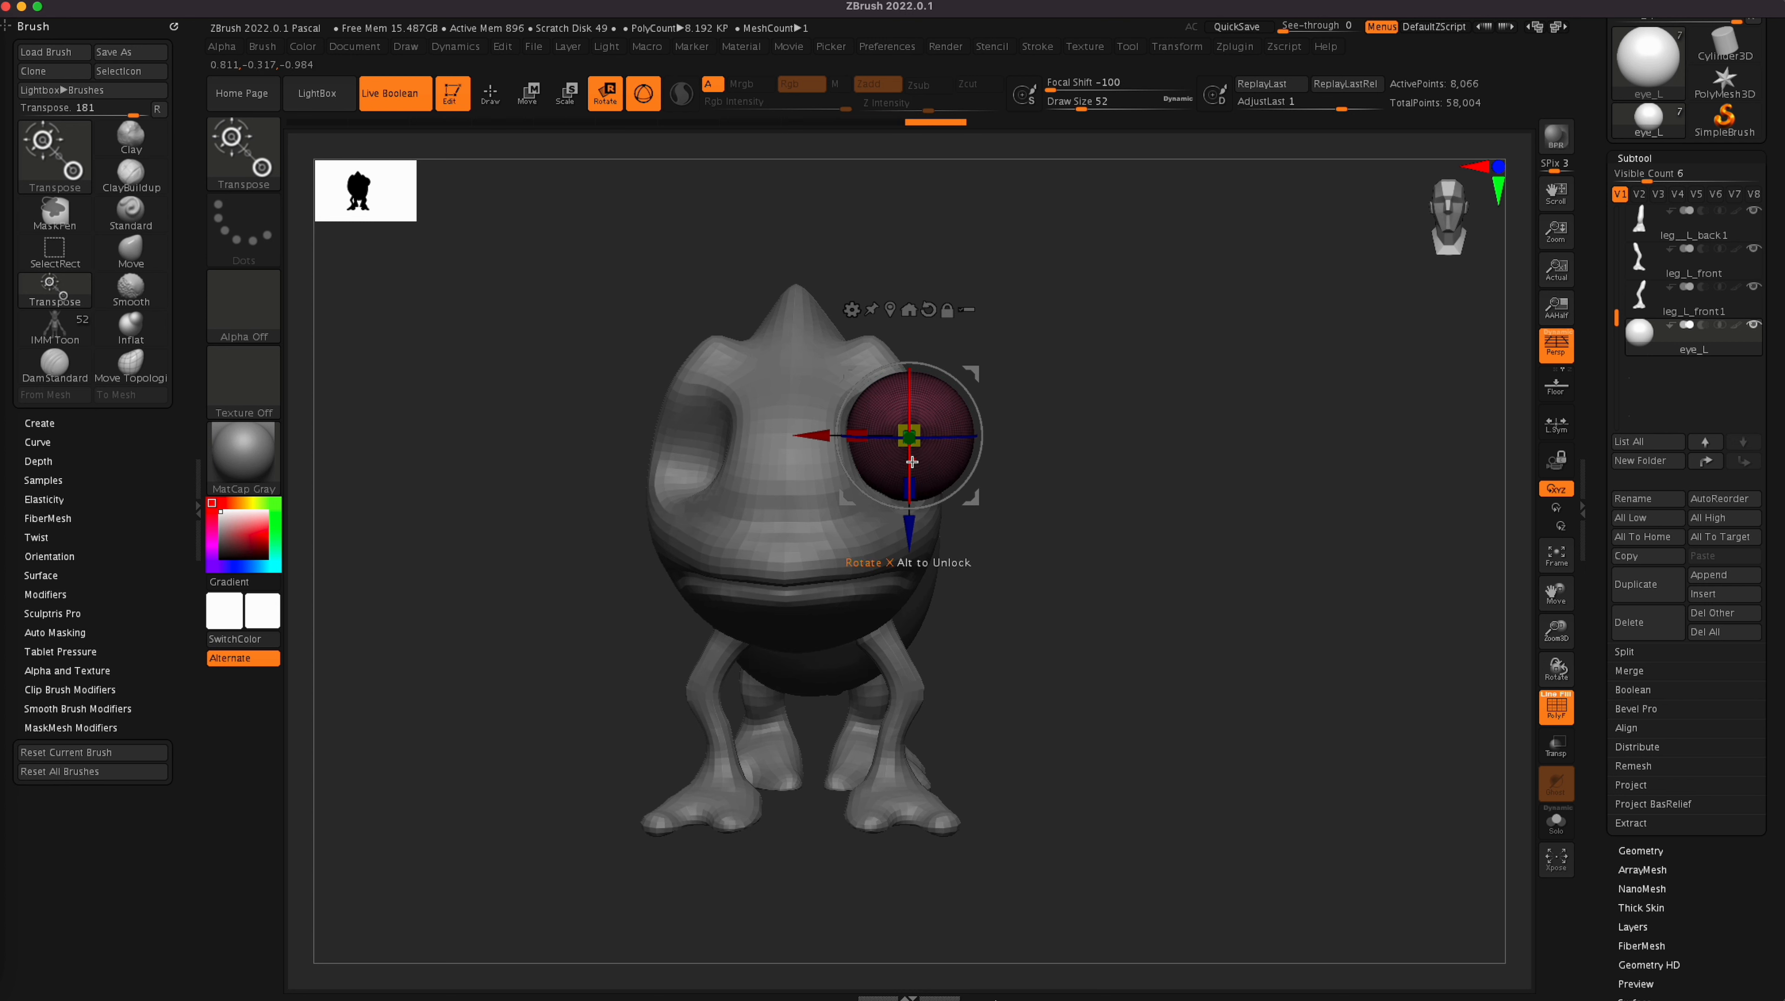
Try ZRemesher on the eye sphere with the Half option and again with the Same option.
left_click(1640, 851)
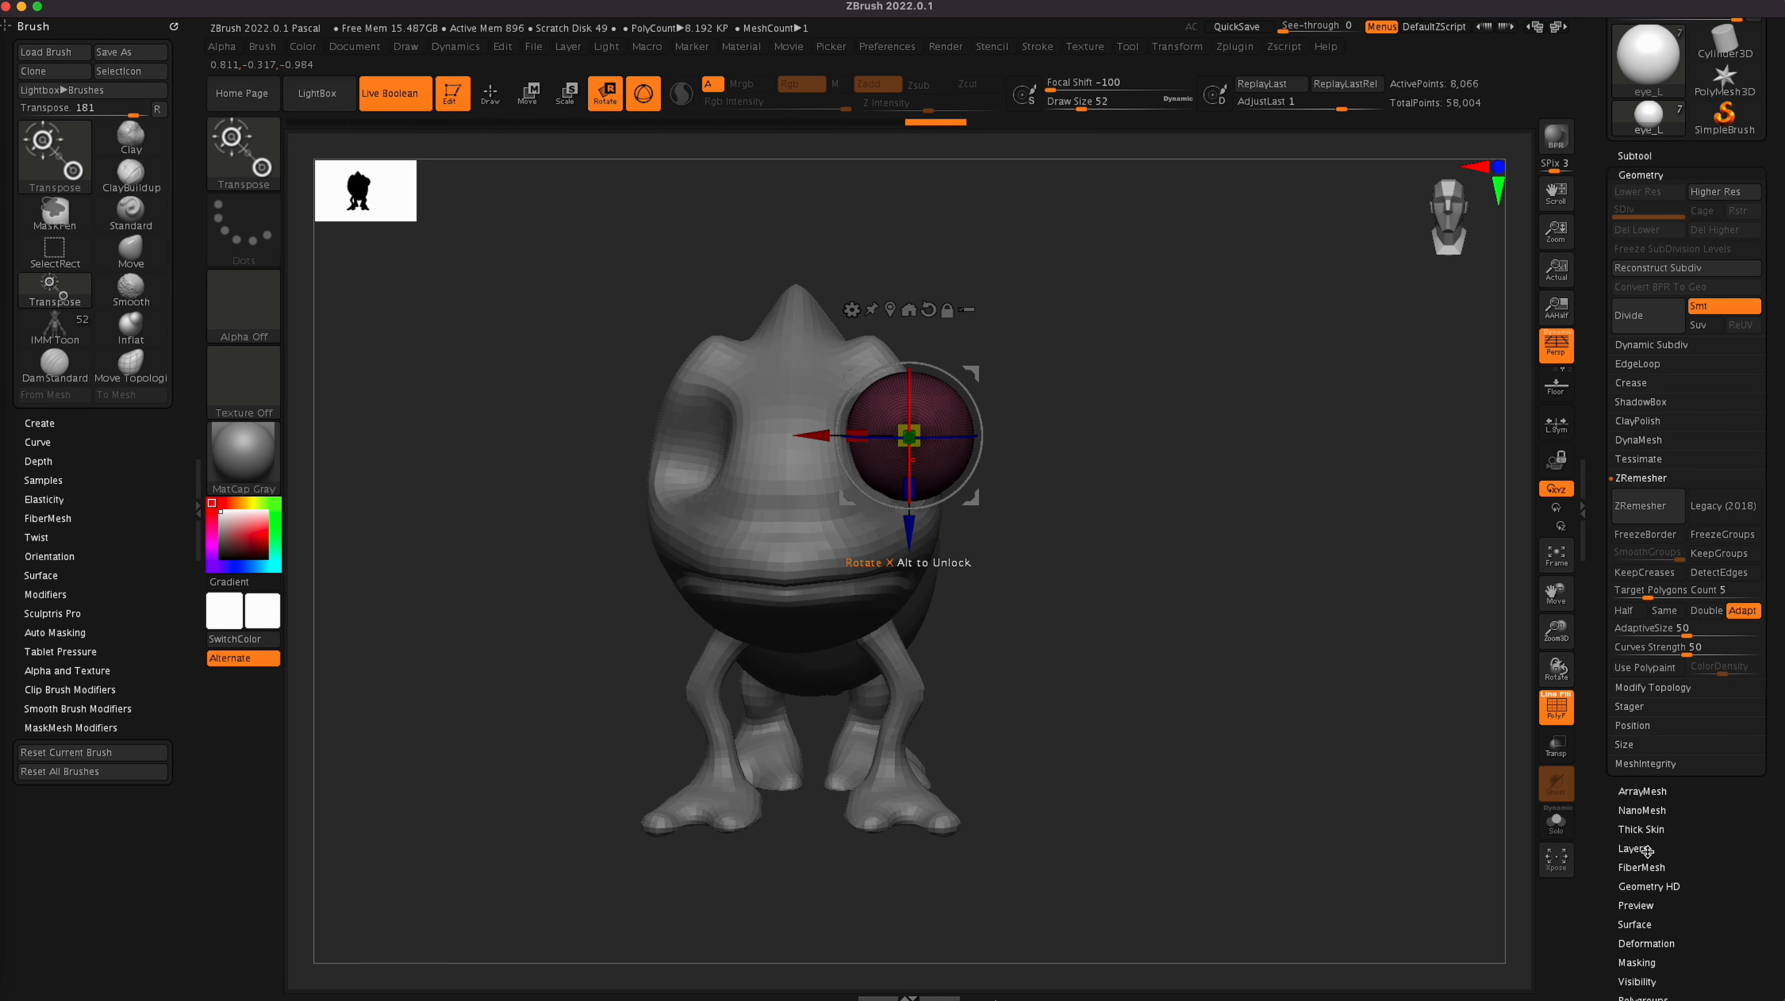
left_click(1623, 611)
left_click(1636, 505)
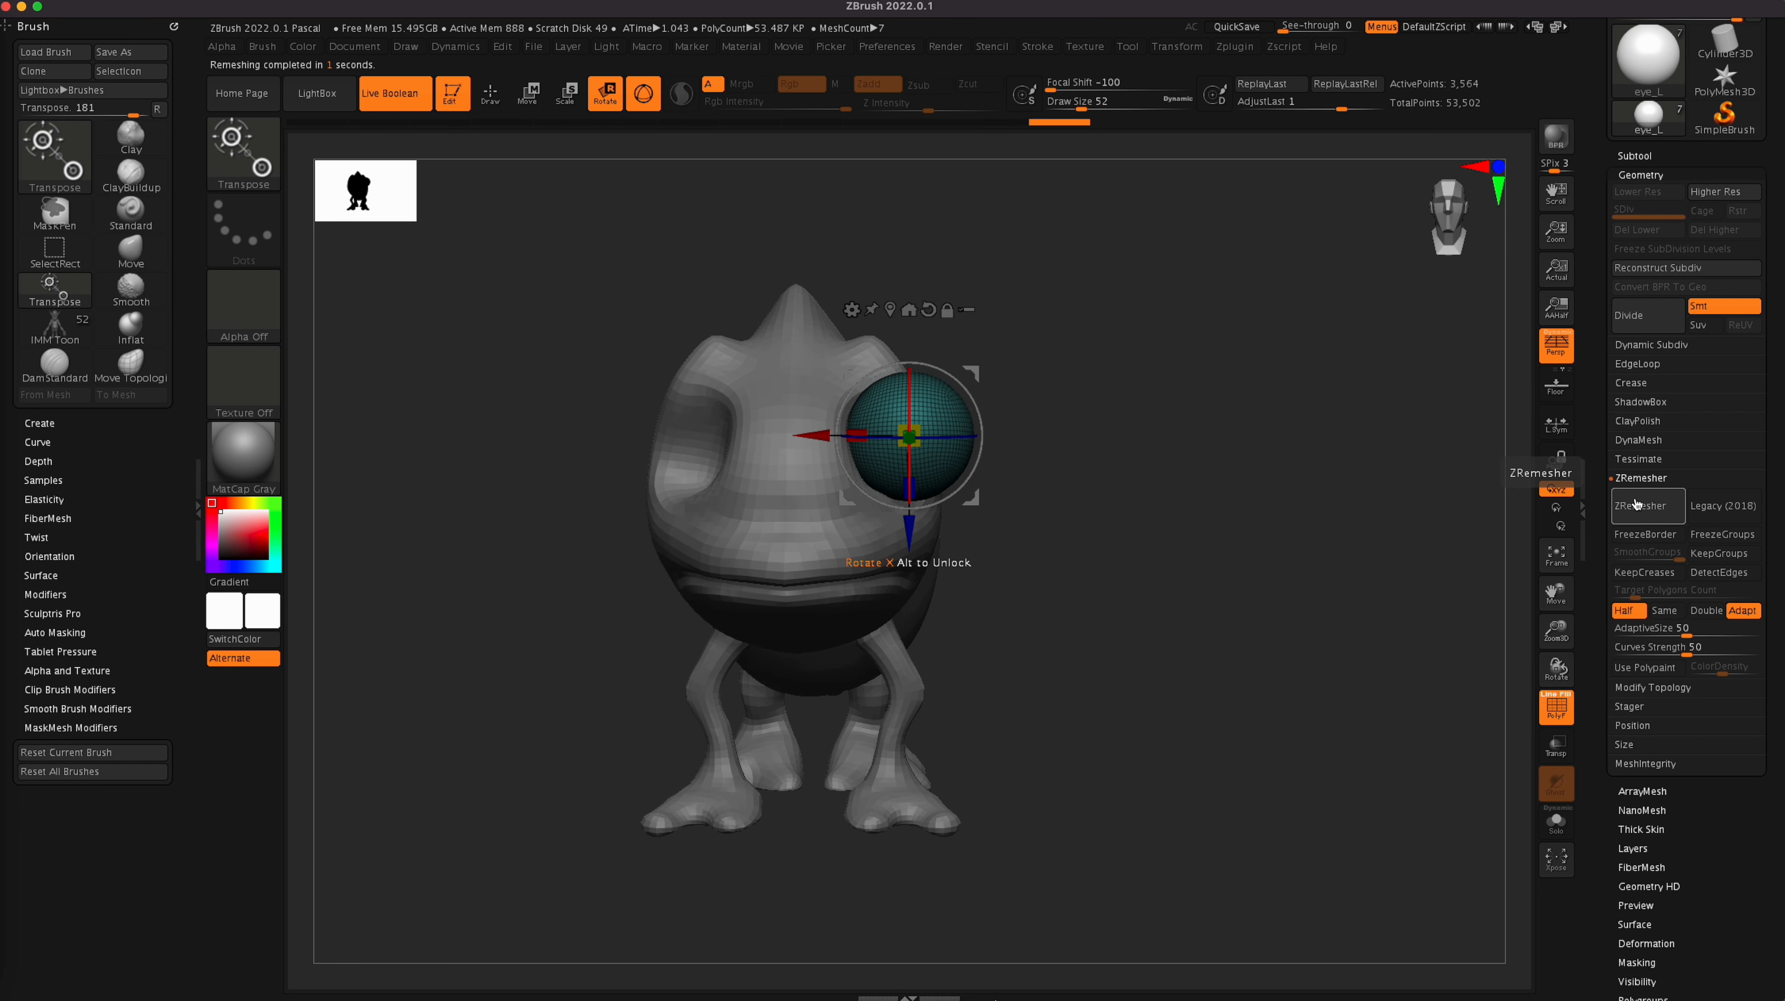
key("ctrl+z")
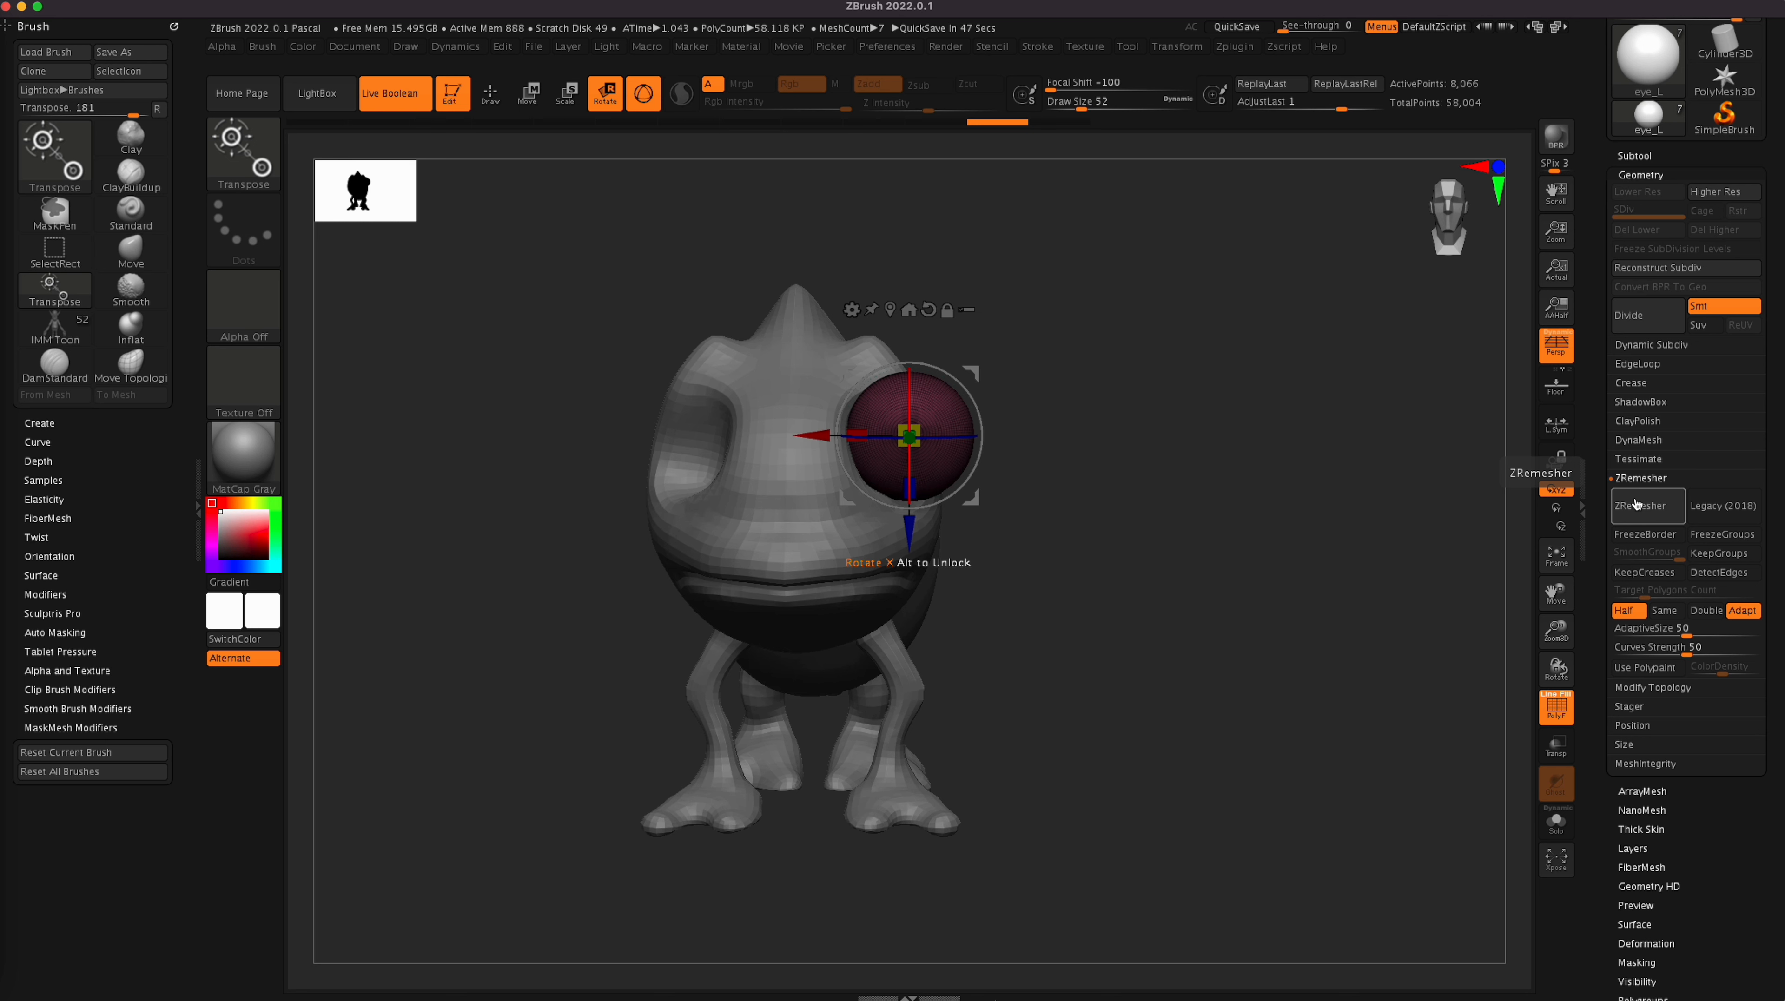
left_click(1664, 610)
left_click(1652, 514)
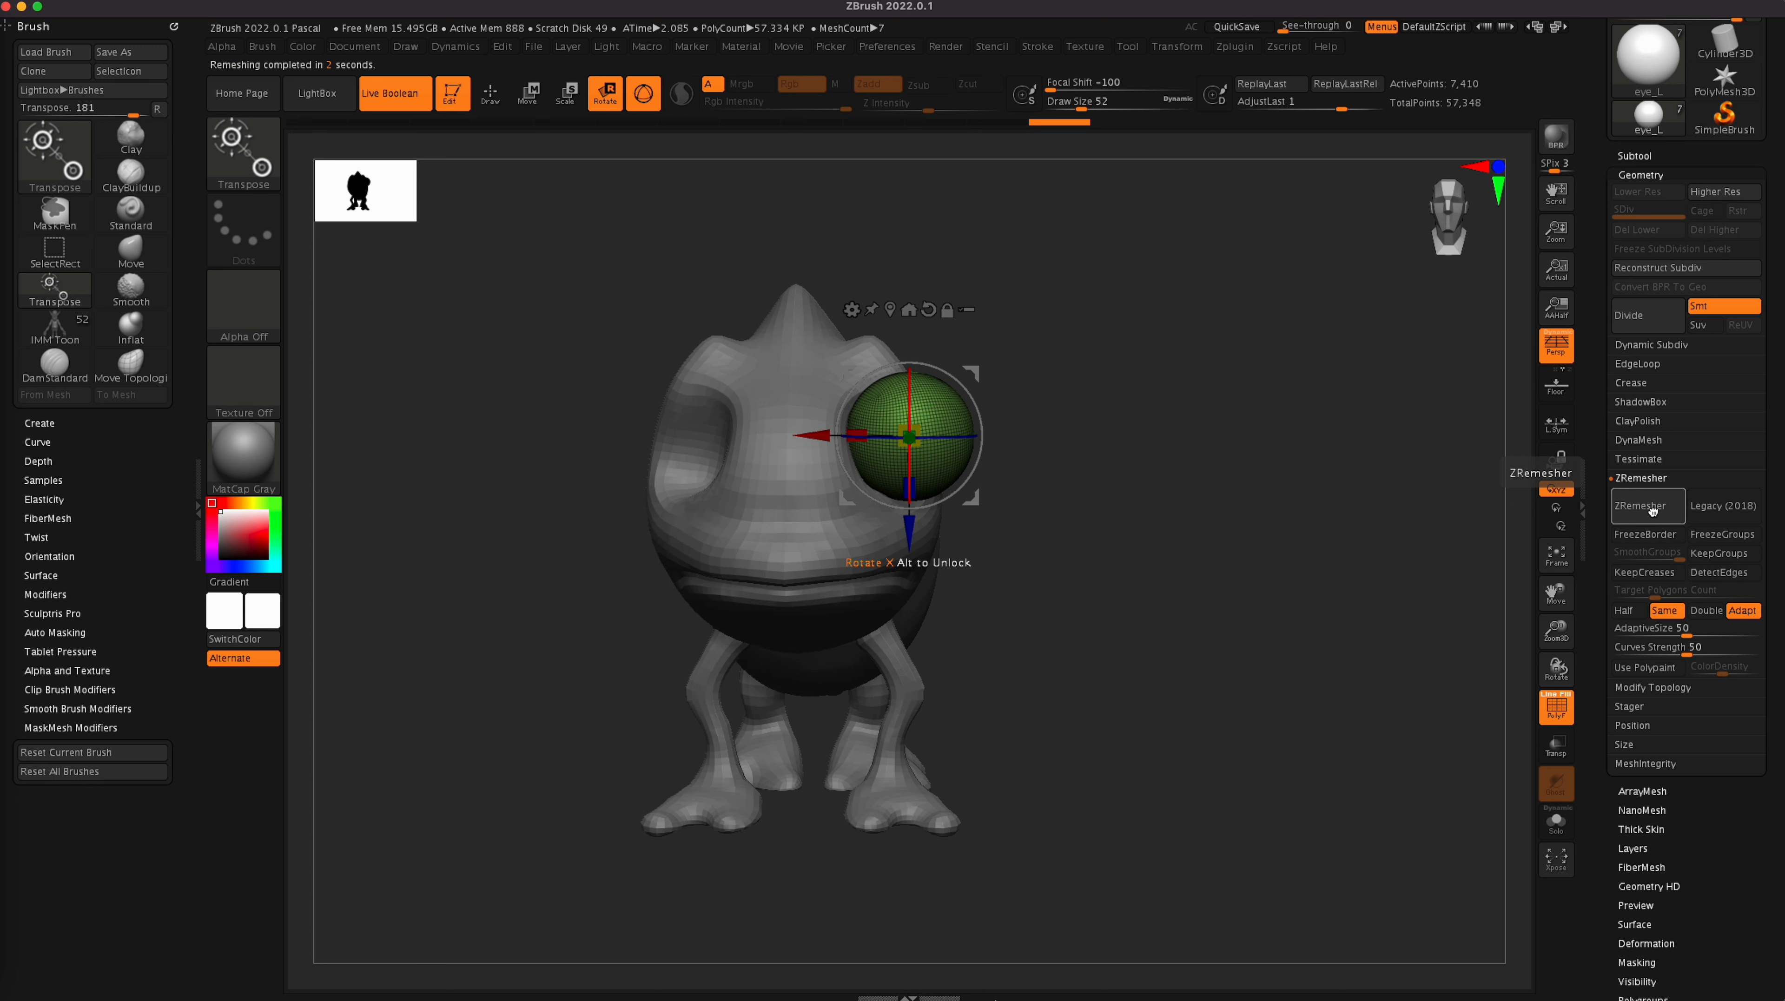
left_click(1555, 707)
Seat the eye sphere inside the creature's left socket and enlarge it by a factor of about 1.19.
left_click_drag(917, 430, 786, 441)
left_click_drag(886, 538, 887, 554)
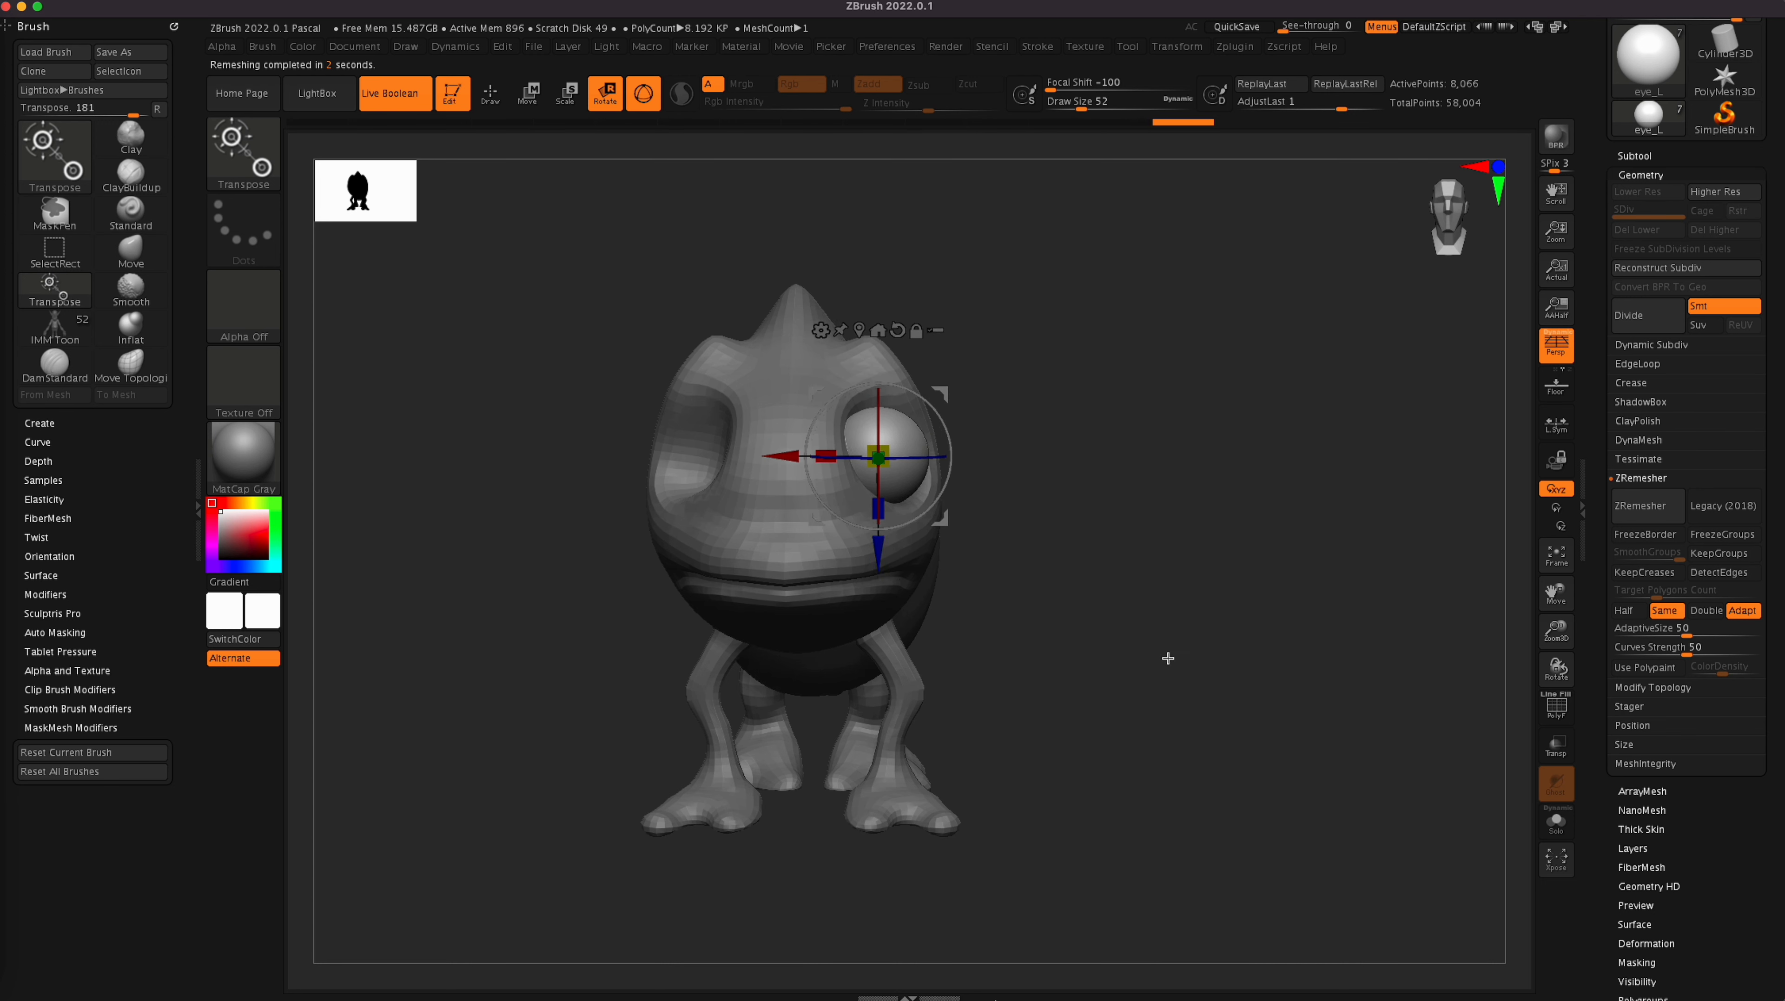
left_click_drag(1163, 650, 796, 767)
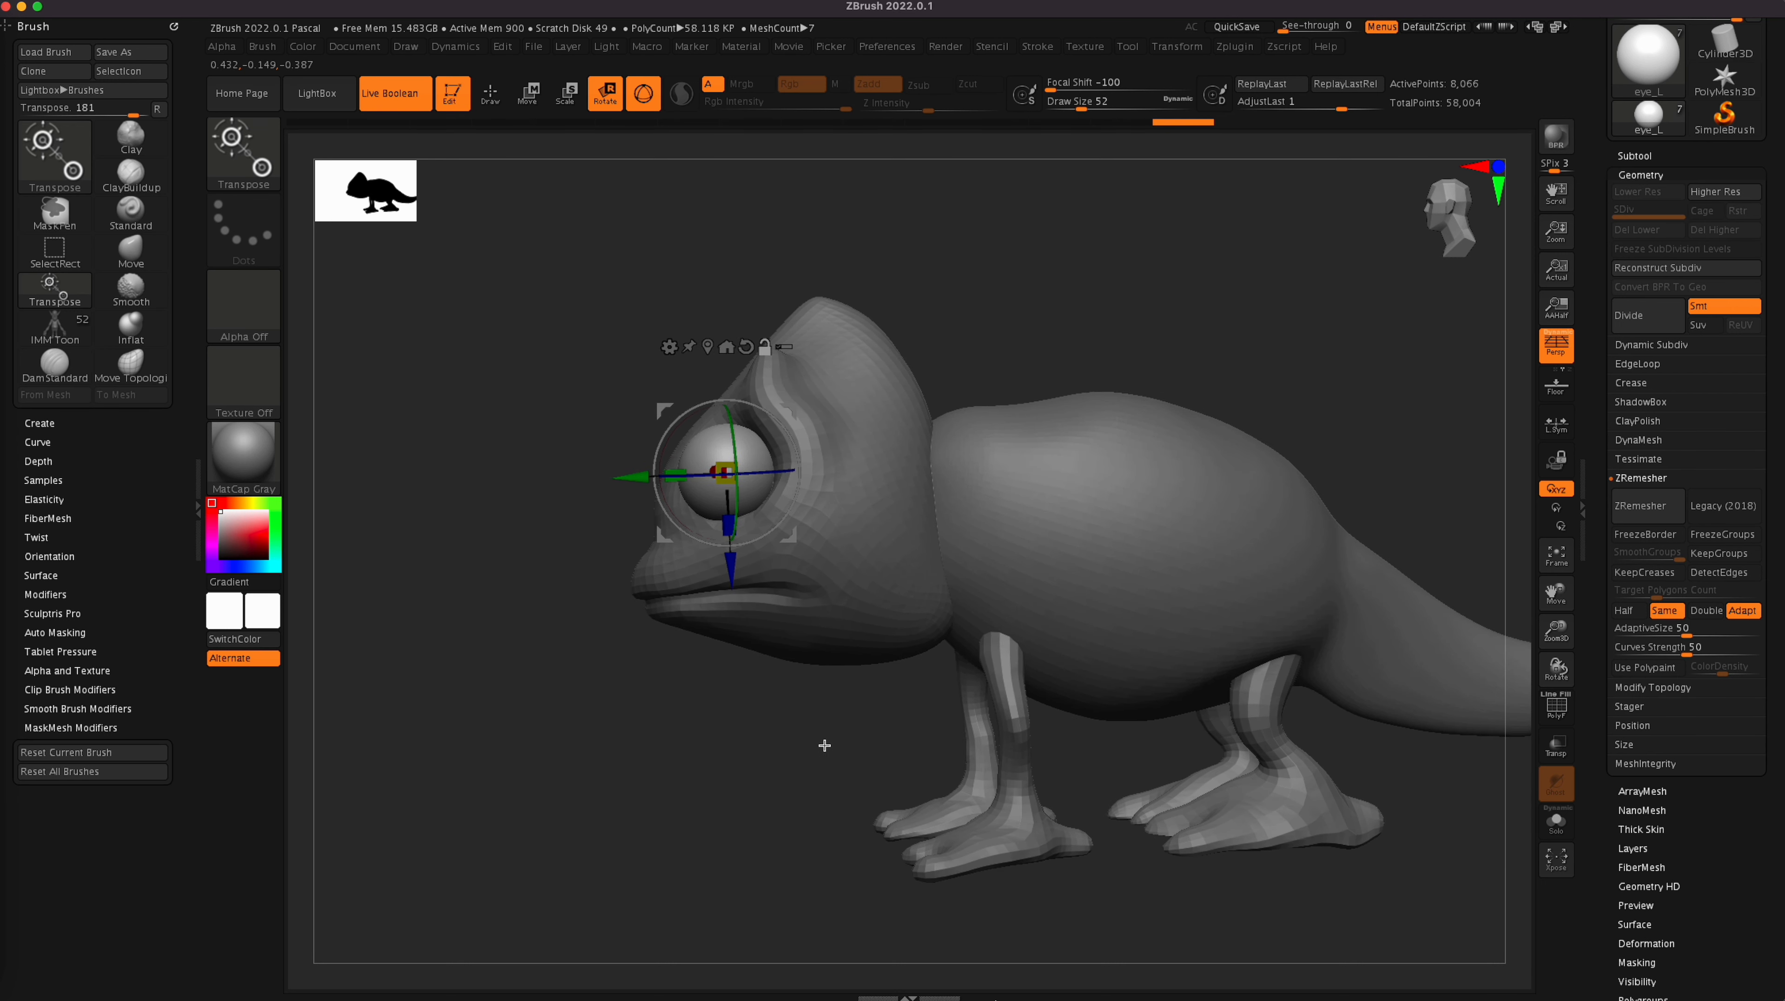
left_click_drag(727, 467, 733, 464)
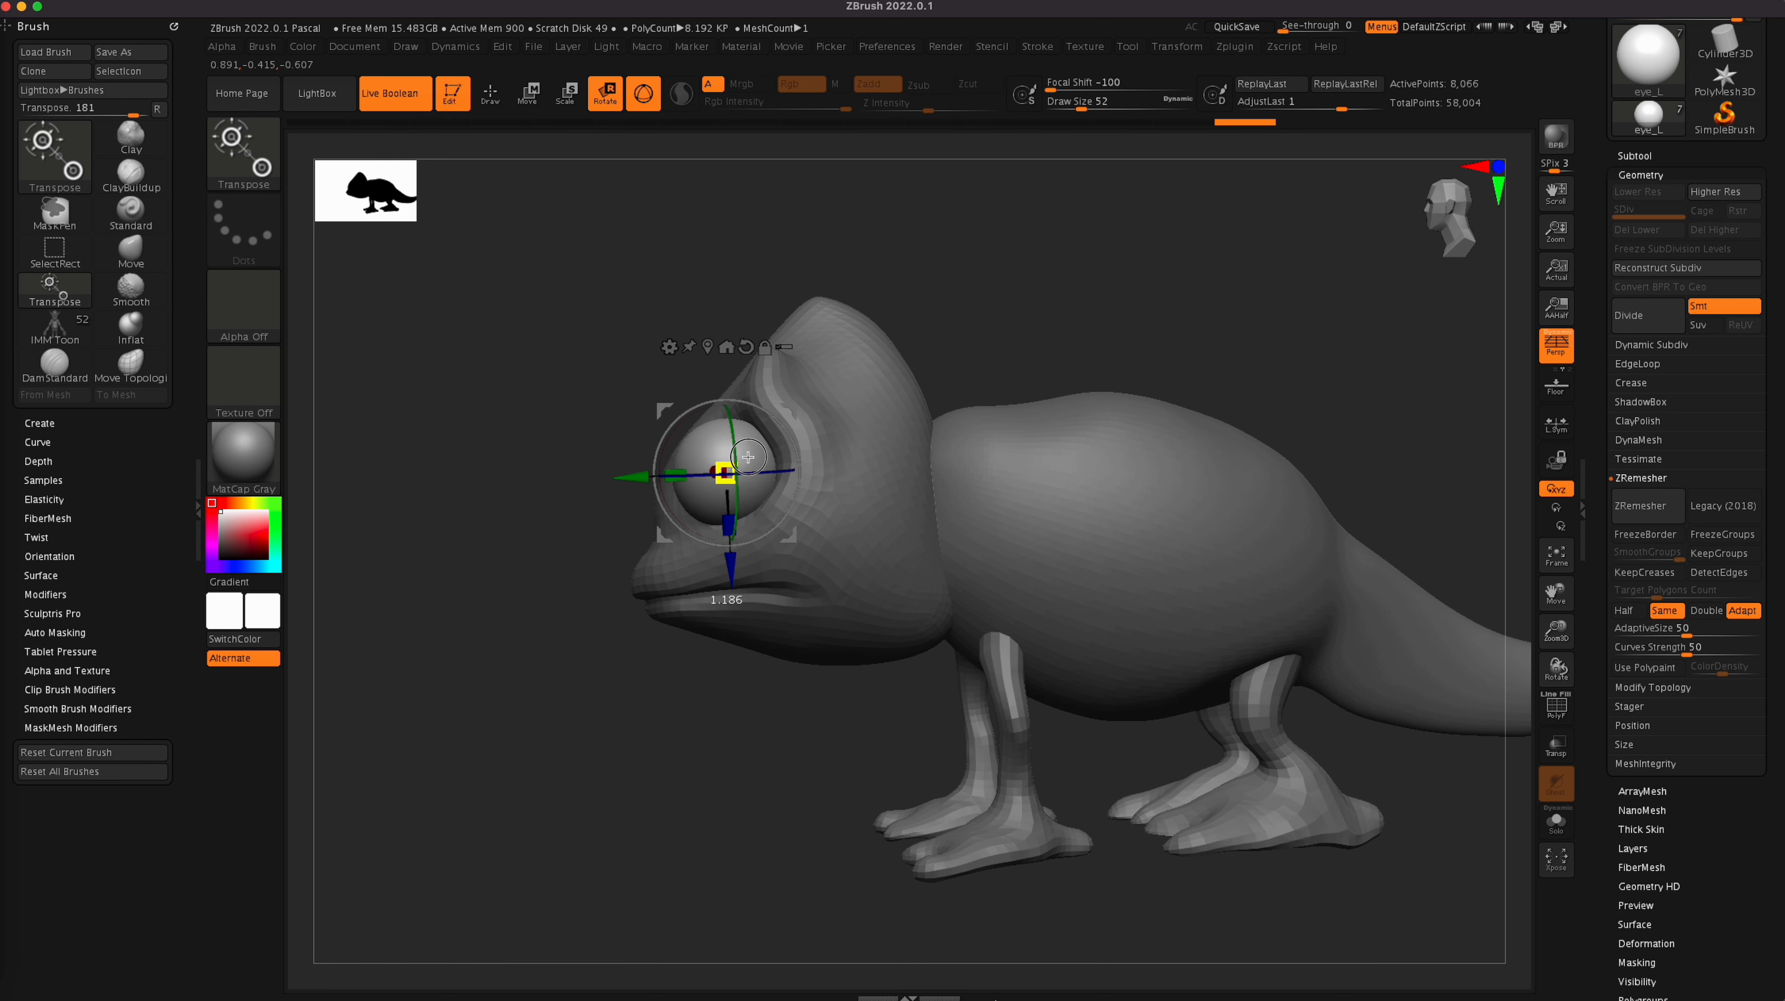
Show the reference image over the aligned front view and match the eye's height and size to the reference eye.
left_click_drag(789, 771, 713, 755, "alt")
left_click_drag(1355, 782, 1313, 790, "alt")
left_click_drag(1465, 160, 1476, 171)
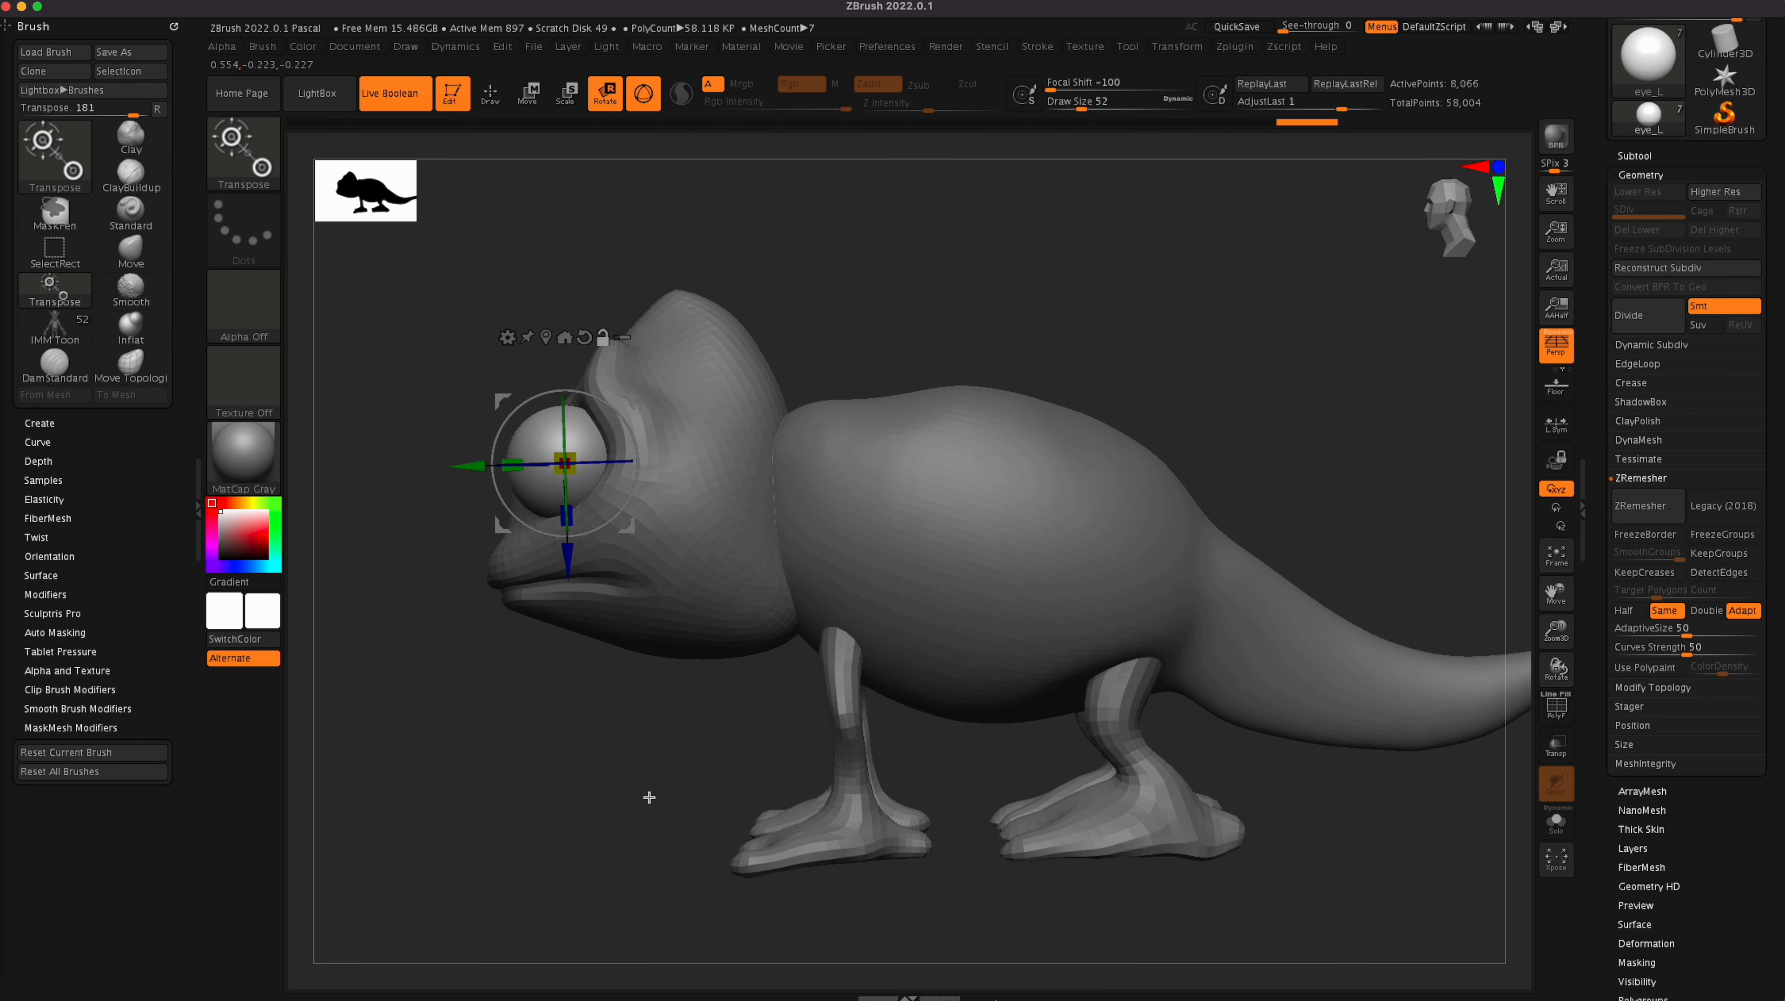
key("shift+z")
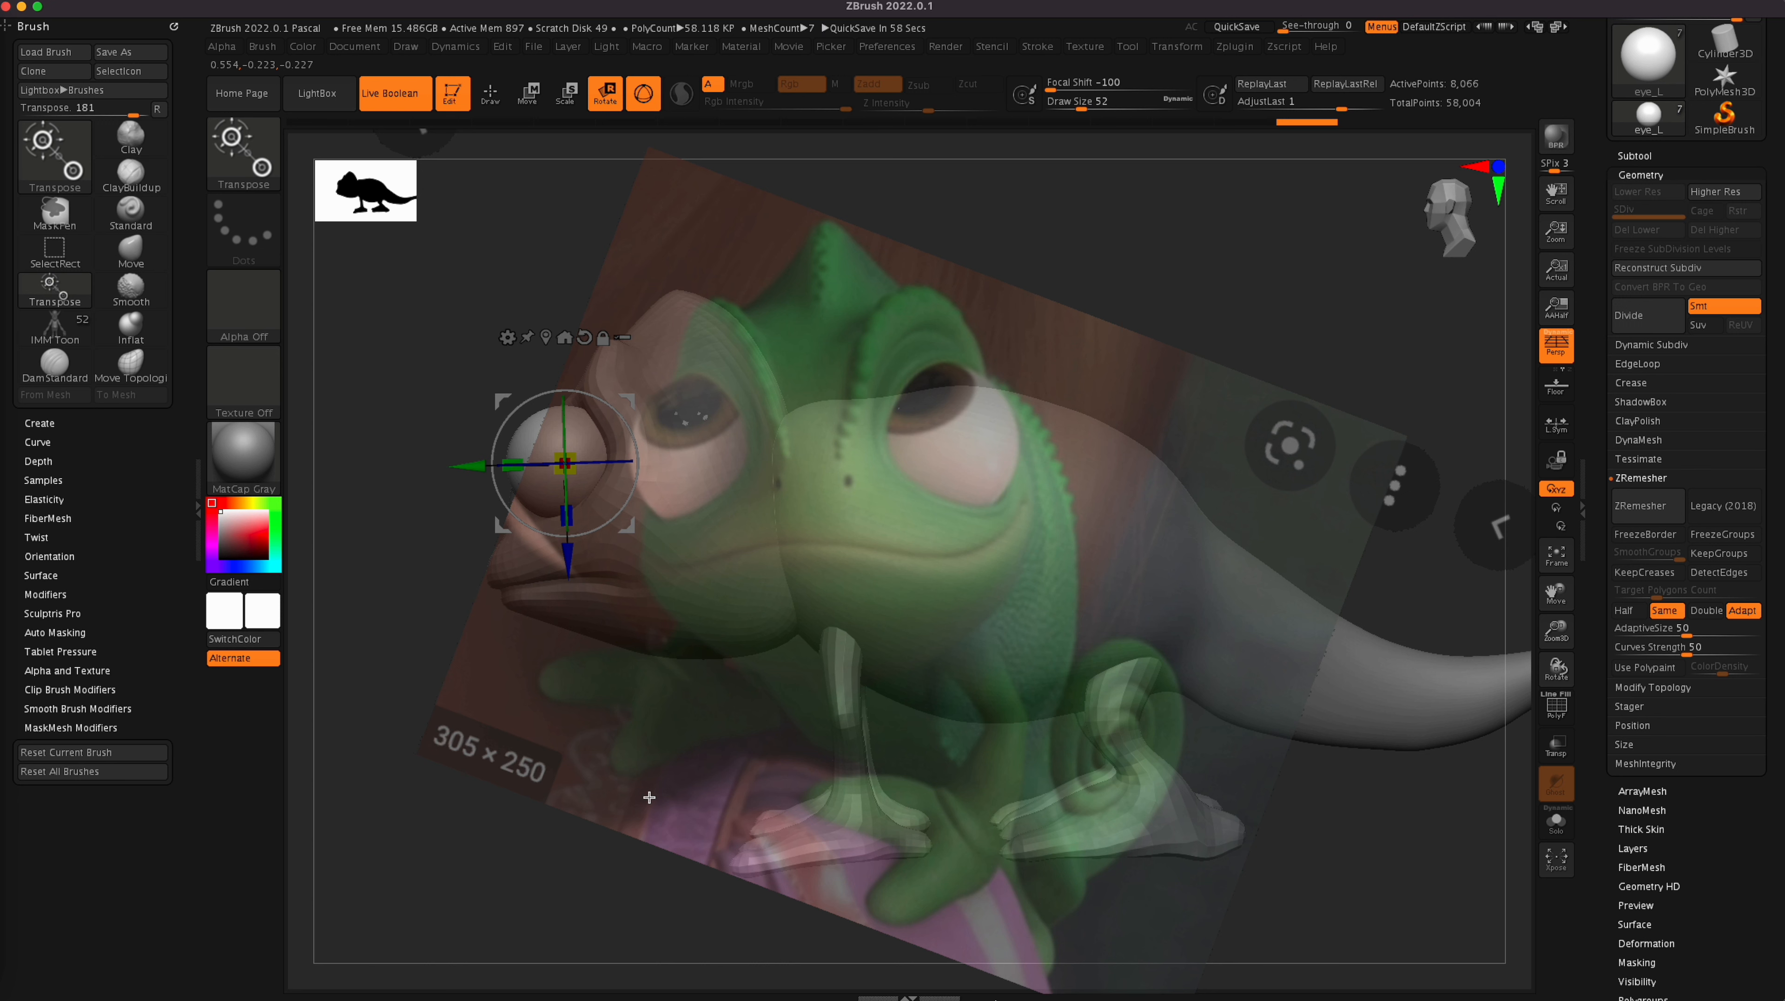
left_click(1500, 166)
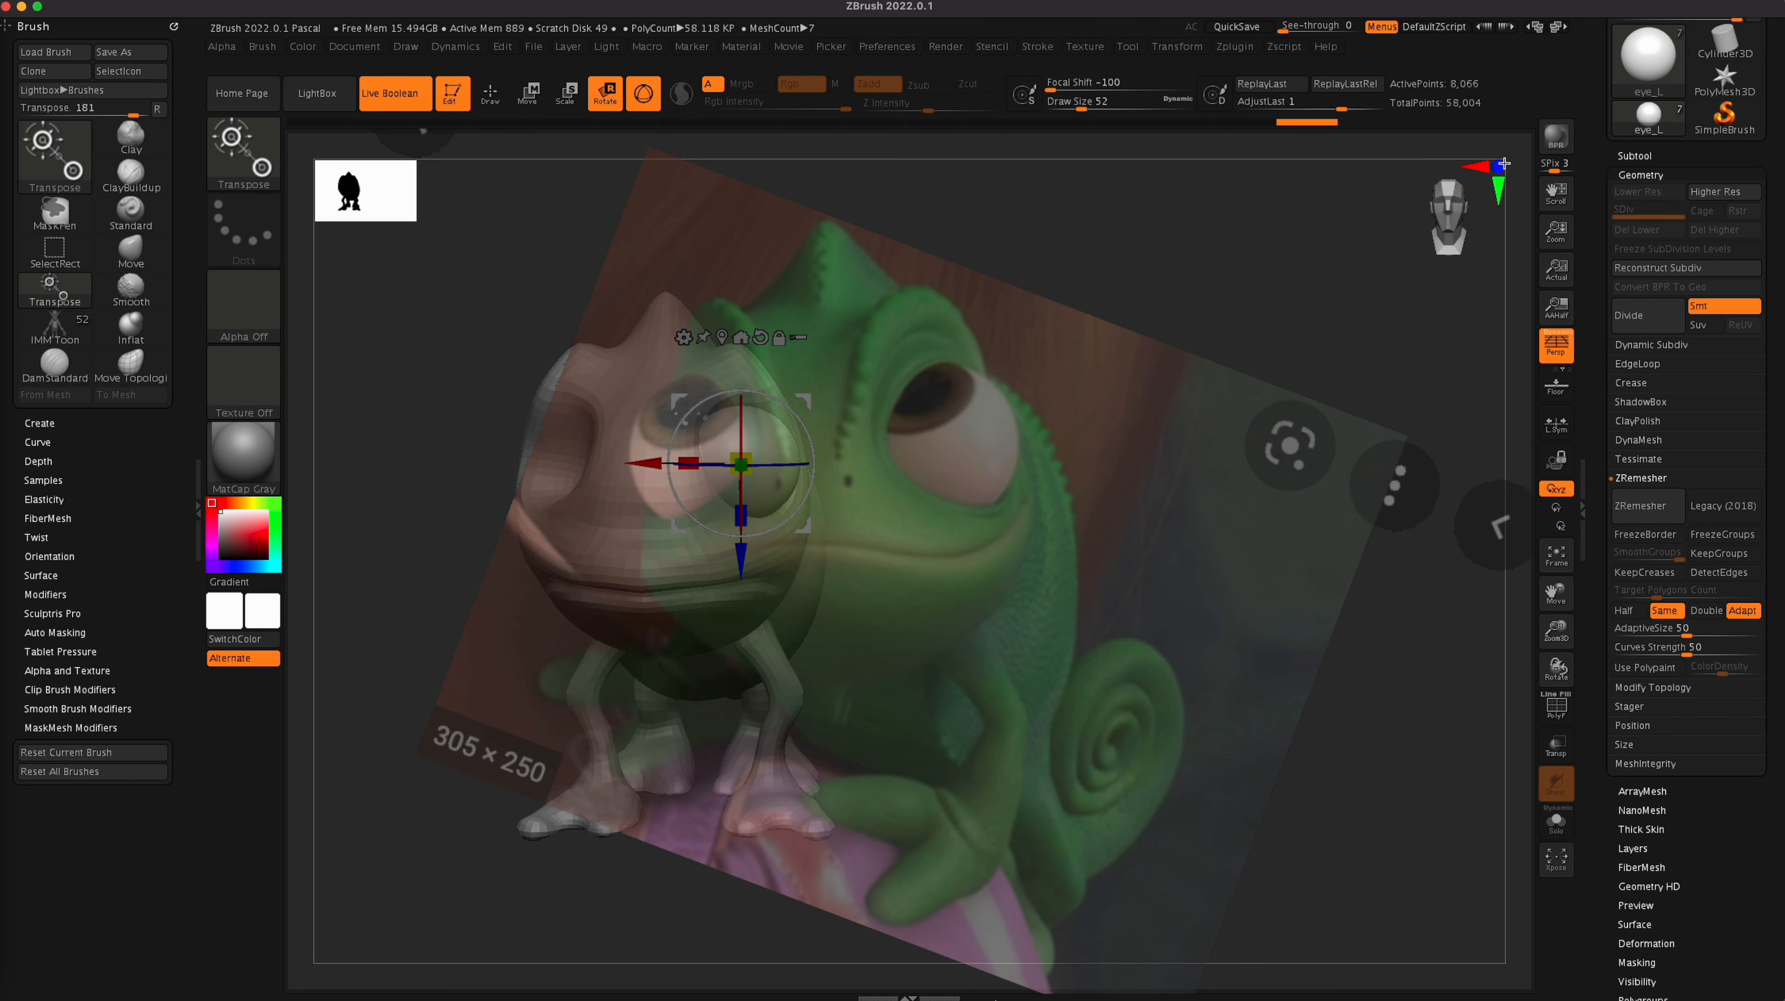
left_click_drag(1329, 811, 1488, 800, "alt")
mouse_move(1037, 760)
right_mouse_down("ctrl")
mouse_move(1184, 749)
mouse_move(1156, 741)
right_mouse_up("ctrl")
left_click_drag(1321, 817, 1363, 817, "alt")
left_click_drag(952, 553, 953, 534)
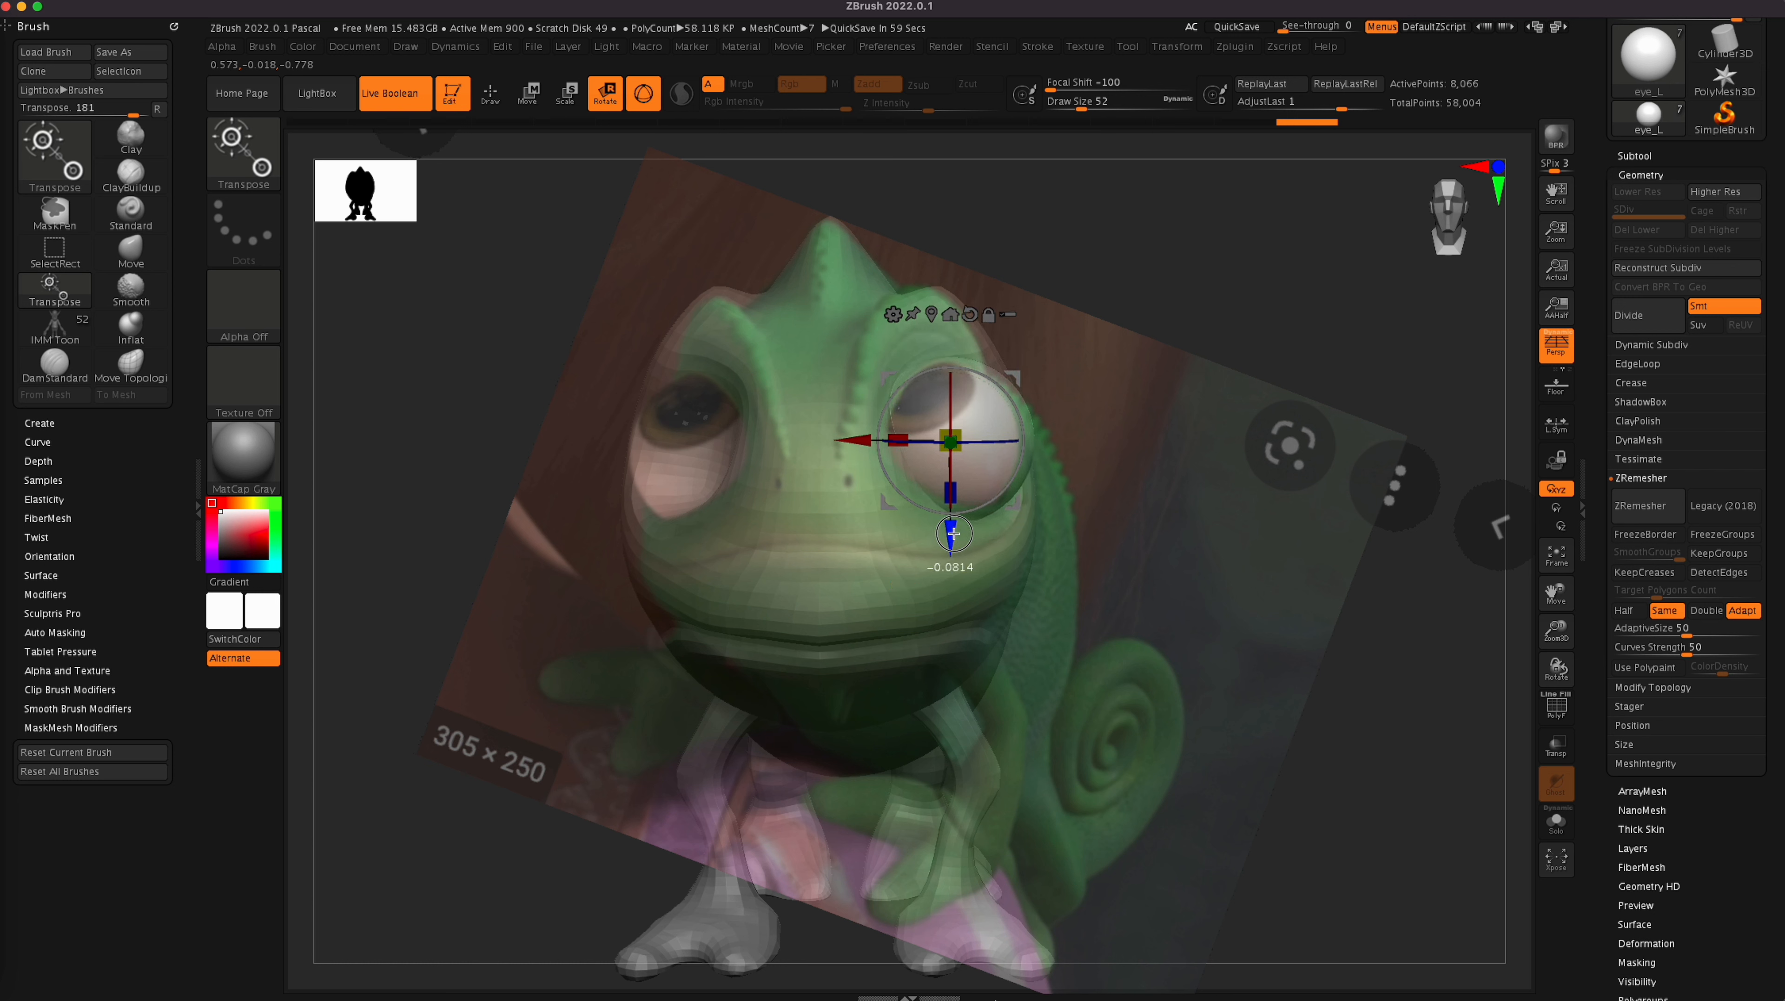
left_click_drag(956, 445, 949, 448)
Replace the Spotlight reference with the side-on chameleon screenshot and shrink it to fit the canvas.
key("z")
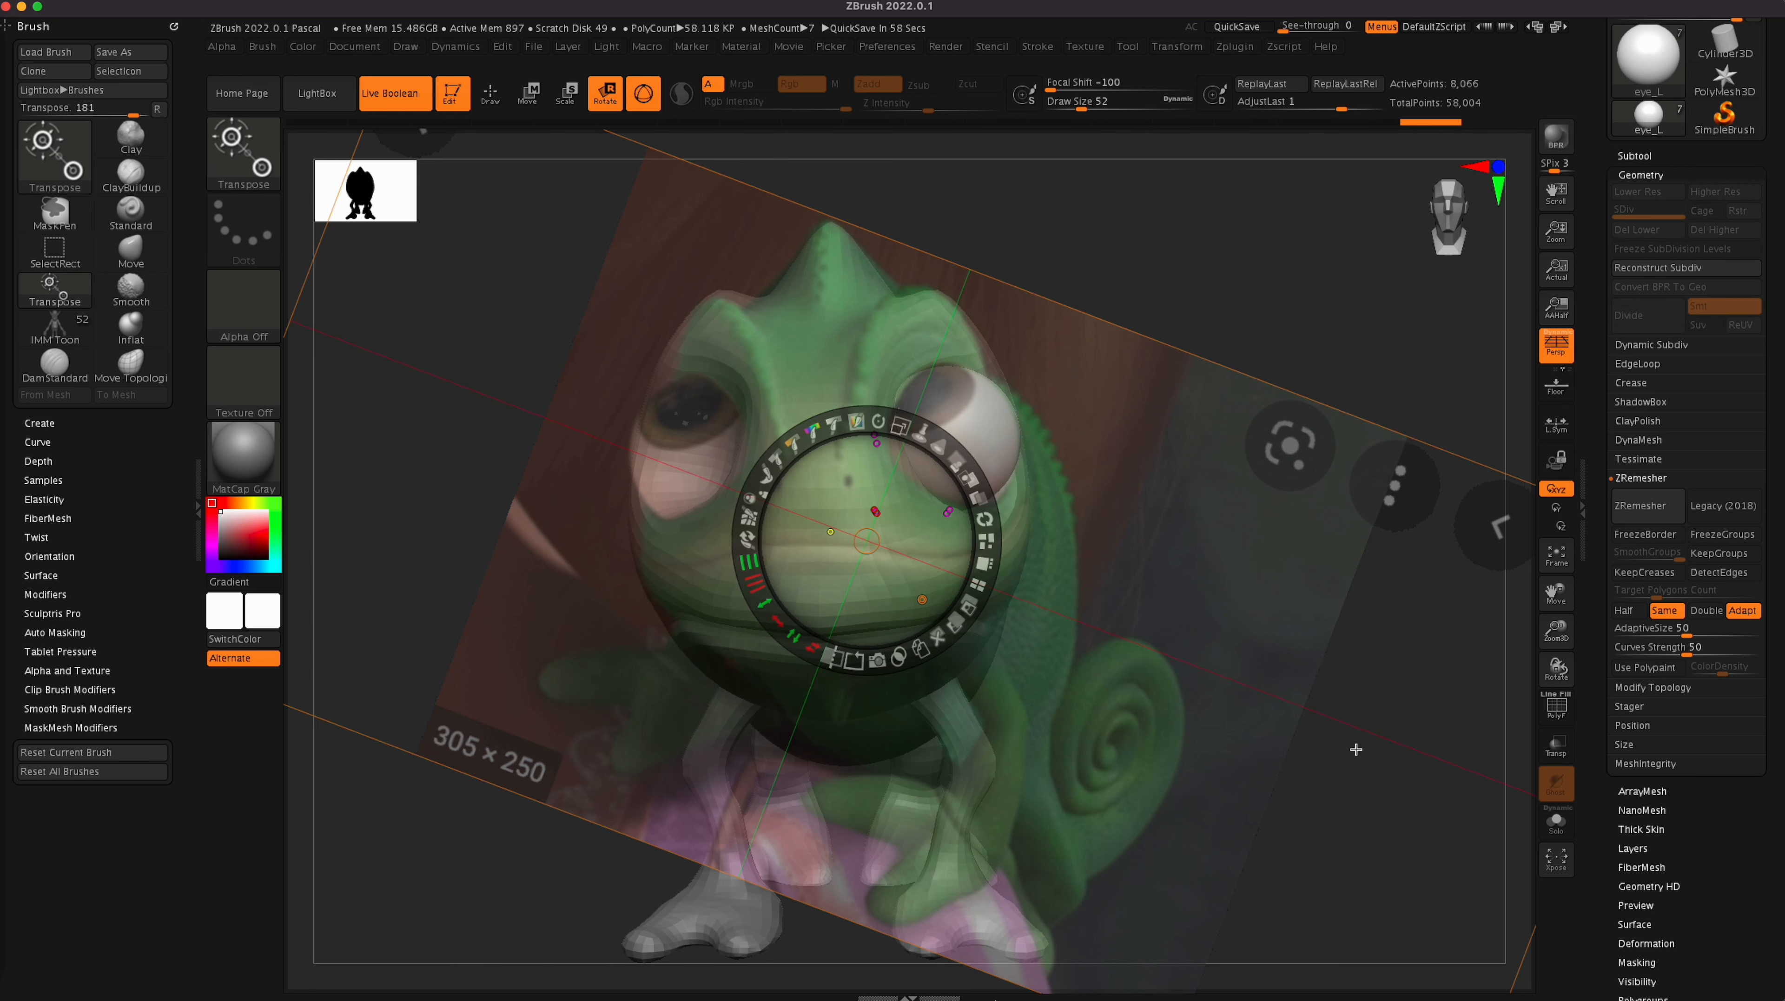
left_click(937, 637)
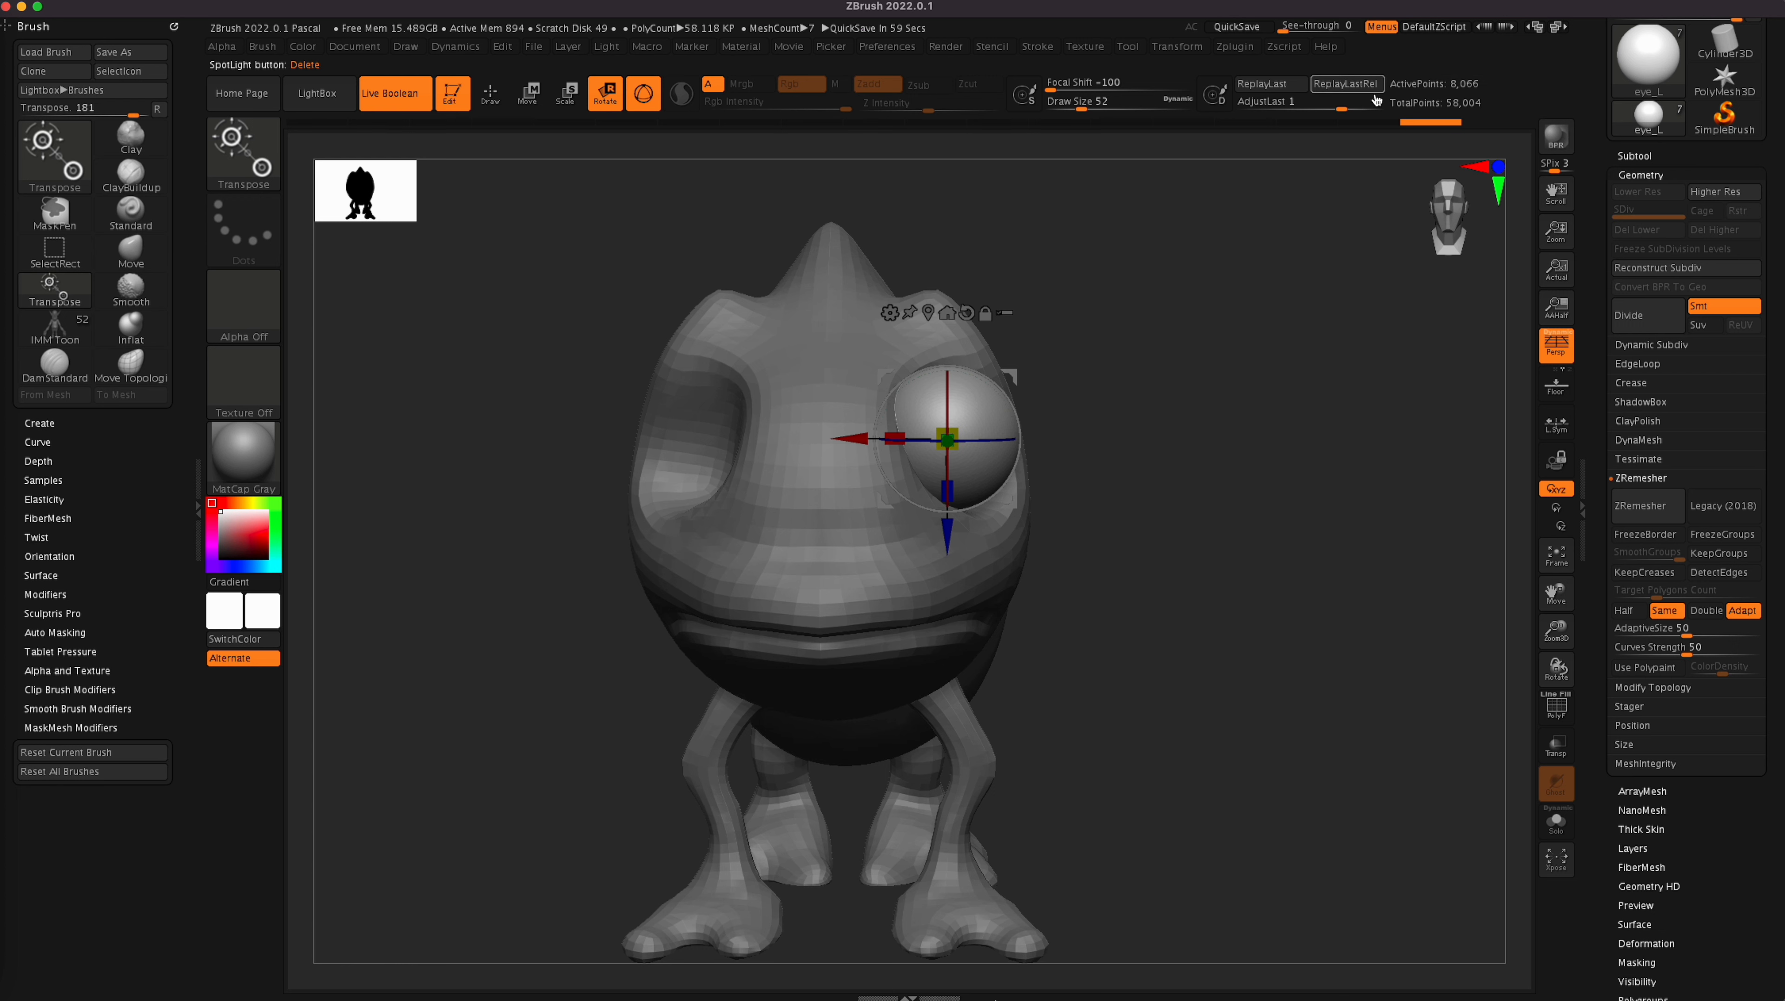
left_click(1474, 168)
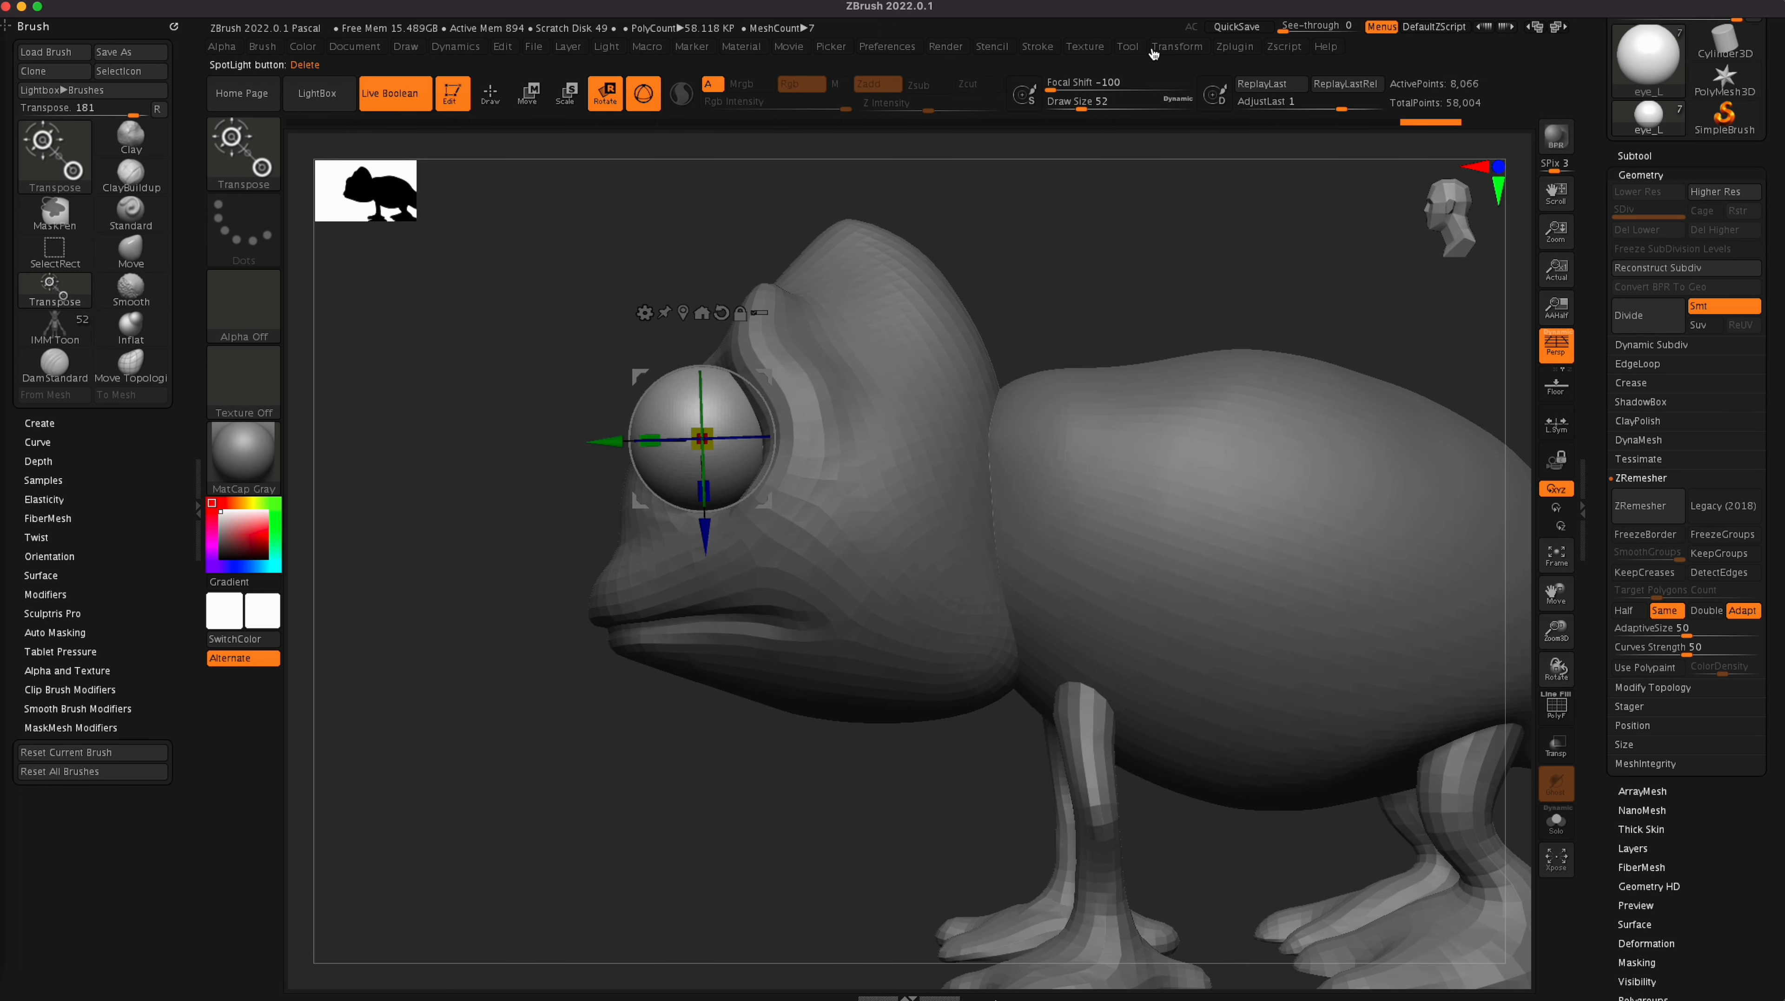
left_click(1094, 50)
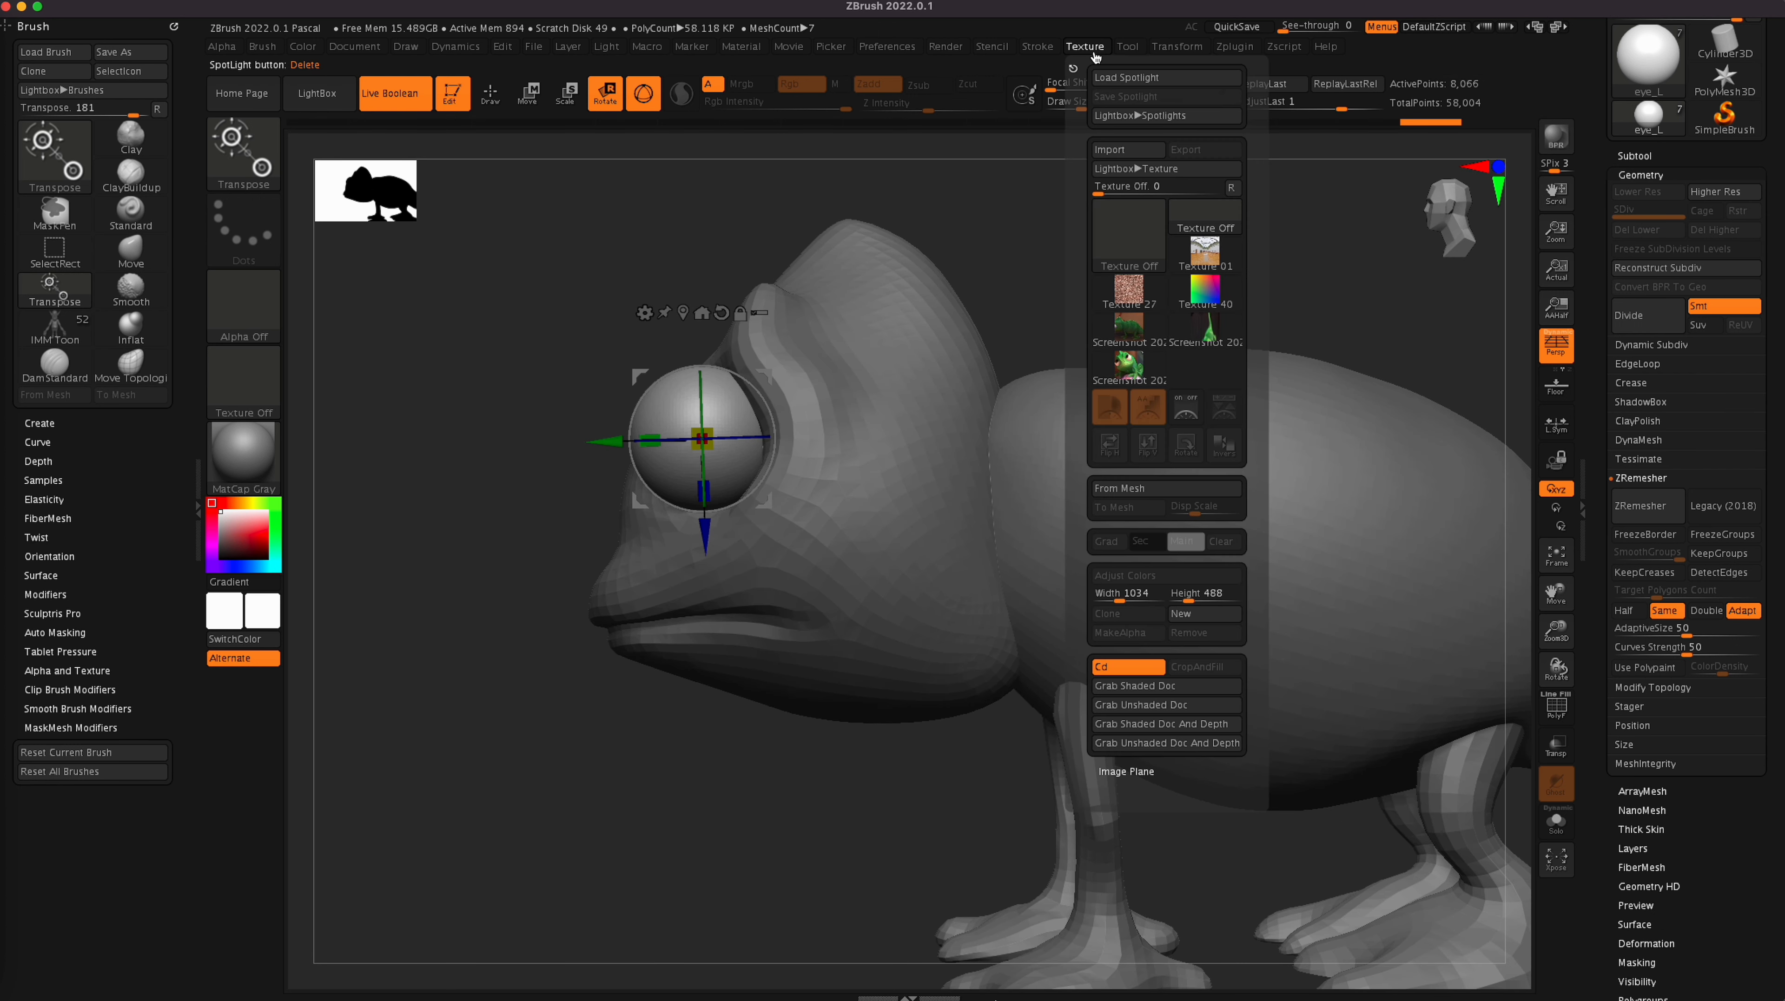
left_click(1129, 326)
left_click(1223, 407)
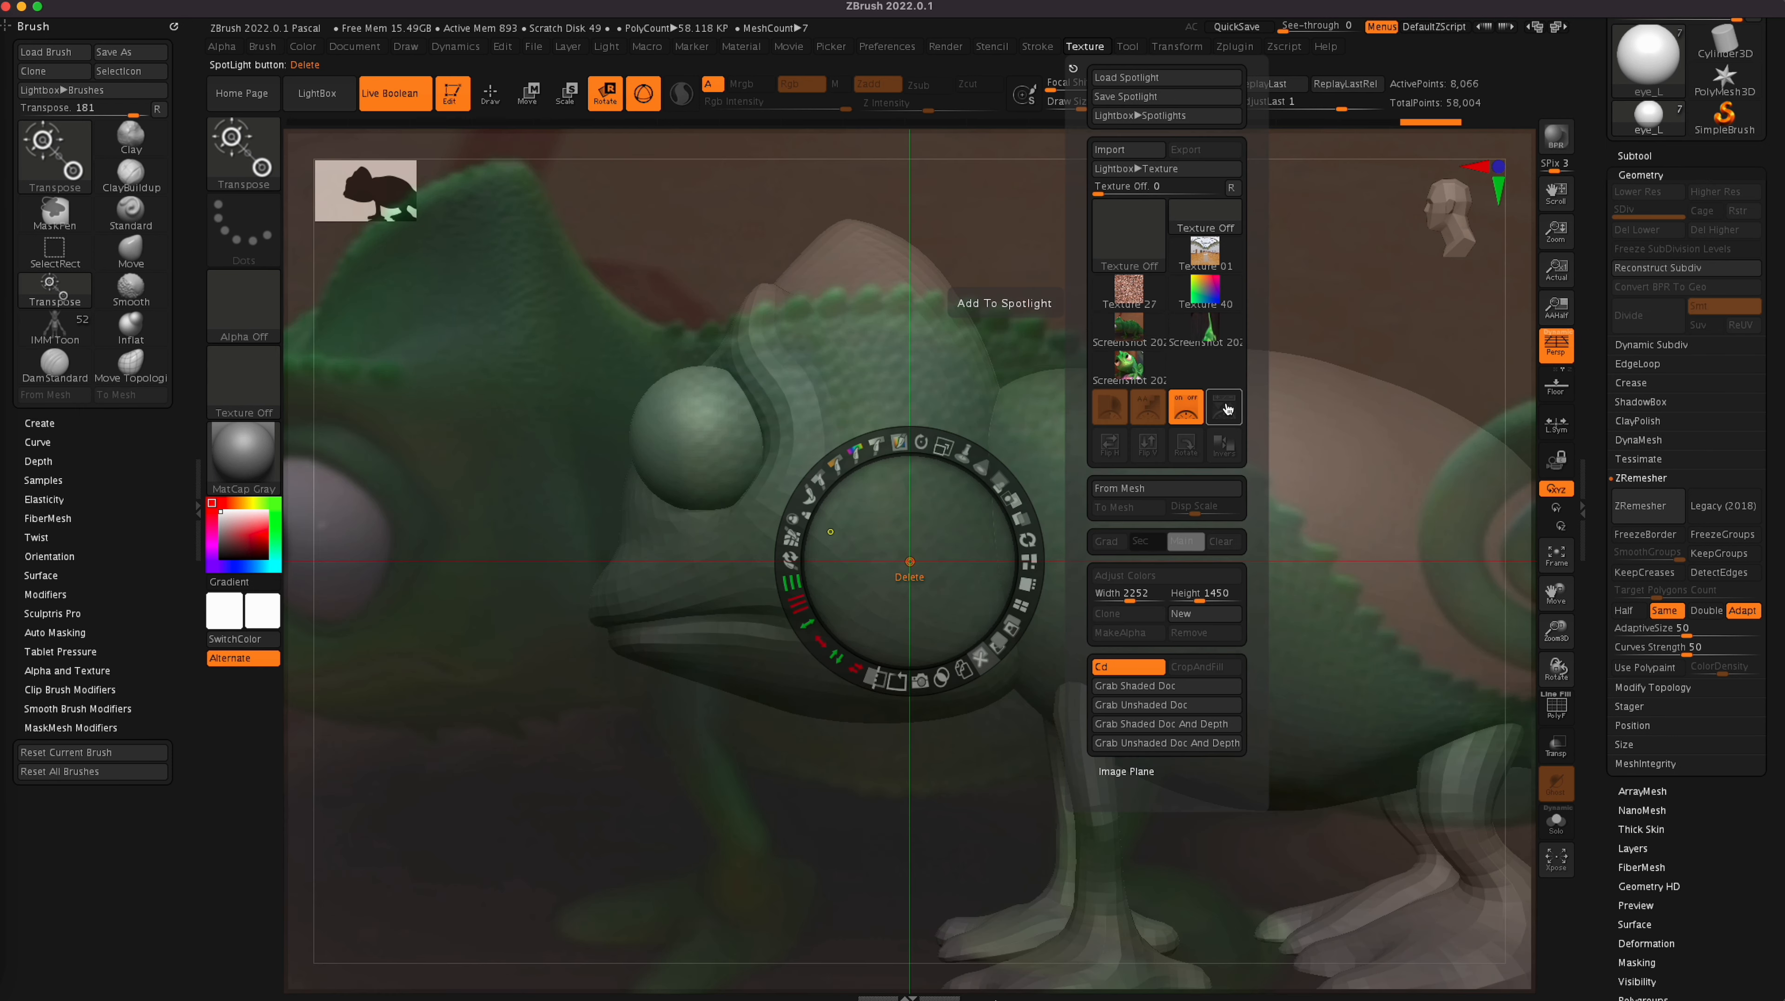
left_click_drag(944, 448, 890, 473)
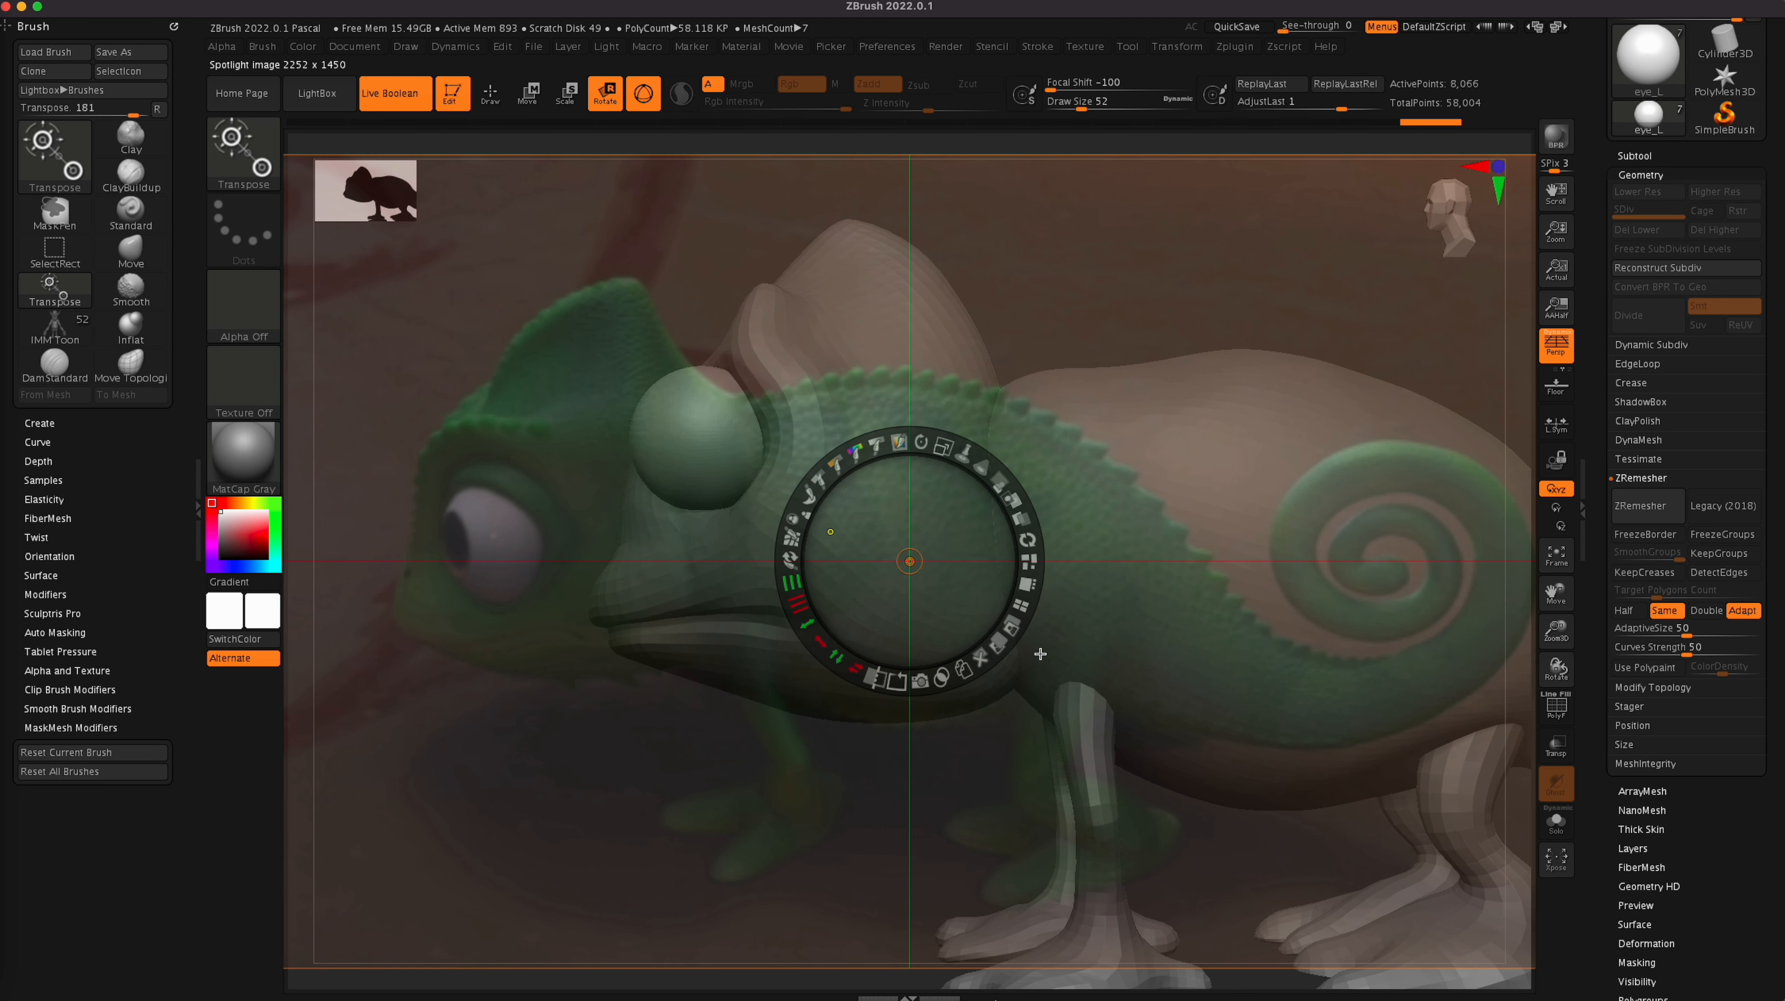
Line up the model's side view with the reference chameleon to compare the head, body, legs and eye.
key("z")
left_click_drag(1209, 683, 1272, 670, "alt")
left_click_drag(1219, 825, 1011, 832, "alt")
mouse_move(1215, 771)
left_mouse_down("alt")
mouse_move(1171, 761)
mouse_move(1212, 753)
left_mouse_up("alt")
left_click_drag(1304, 815, 1267, 816, "alt")
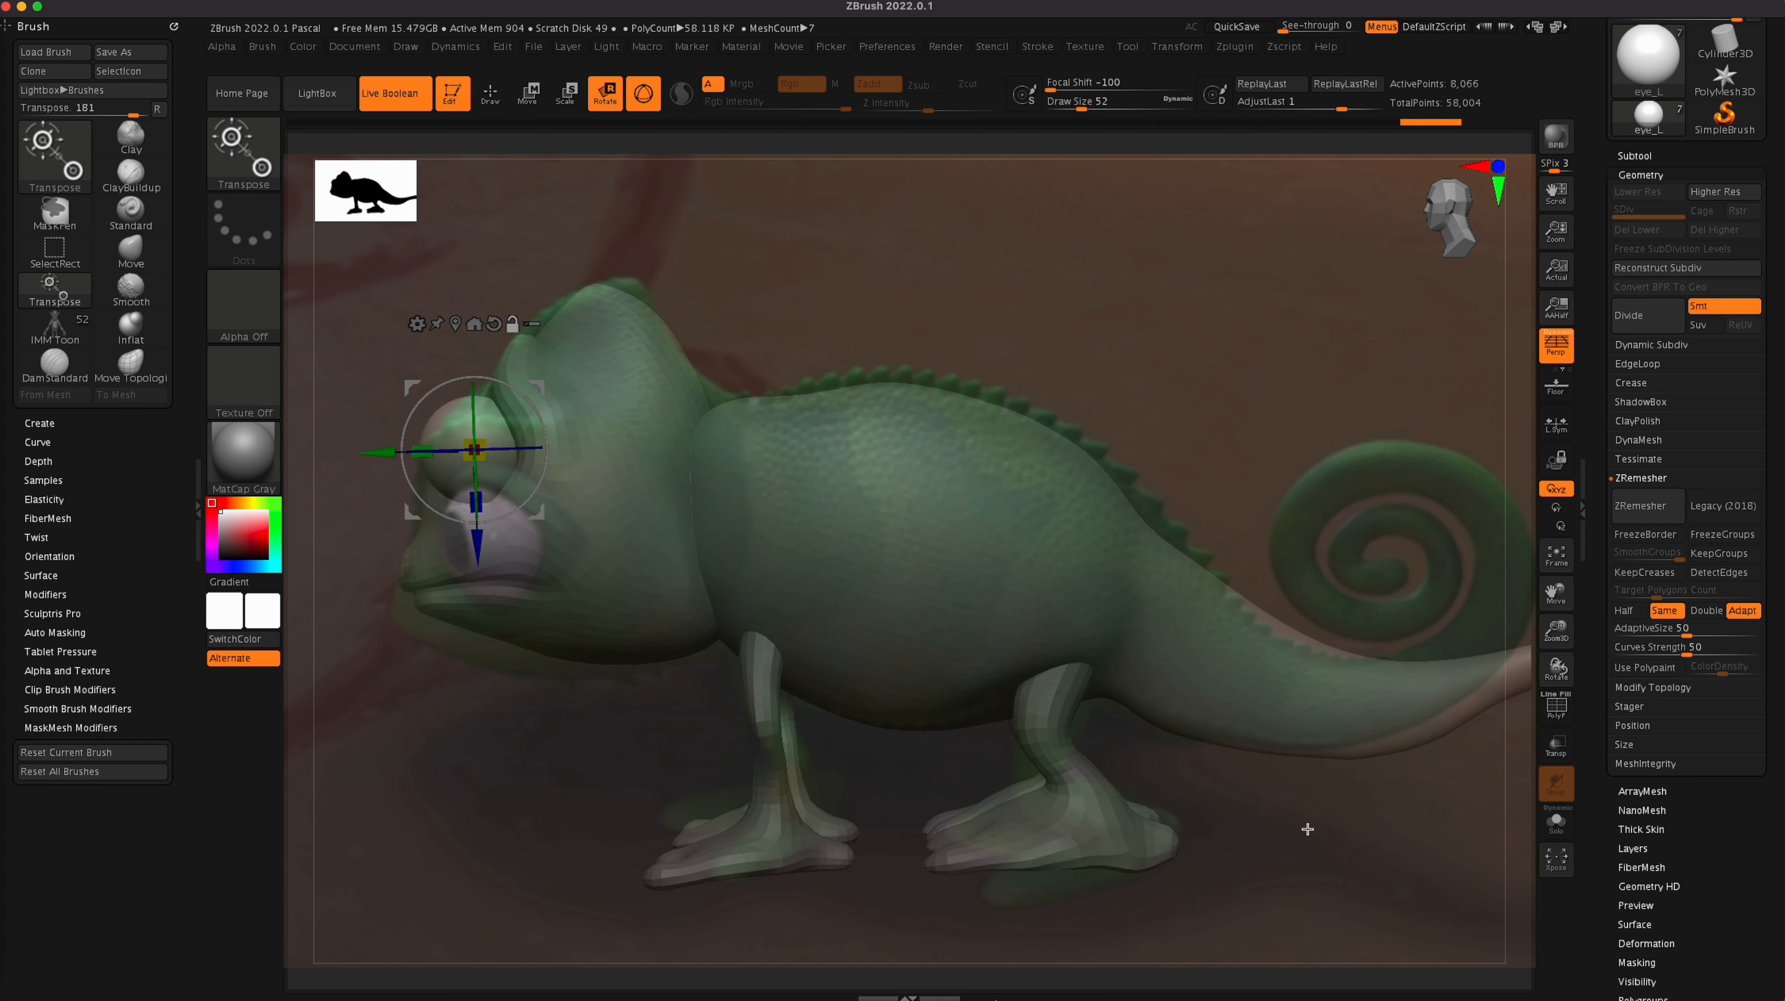
left_click_drag(1311, 825, 1327, 821, "alt")
right_click_drag(1335, 825, 1345, 819, "ctrl")
left_click_drag(1368, 841, 1348, 853, "alt")
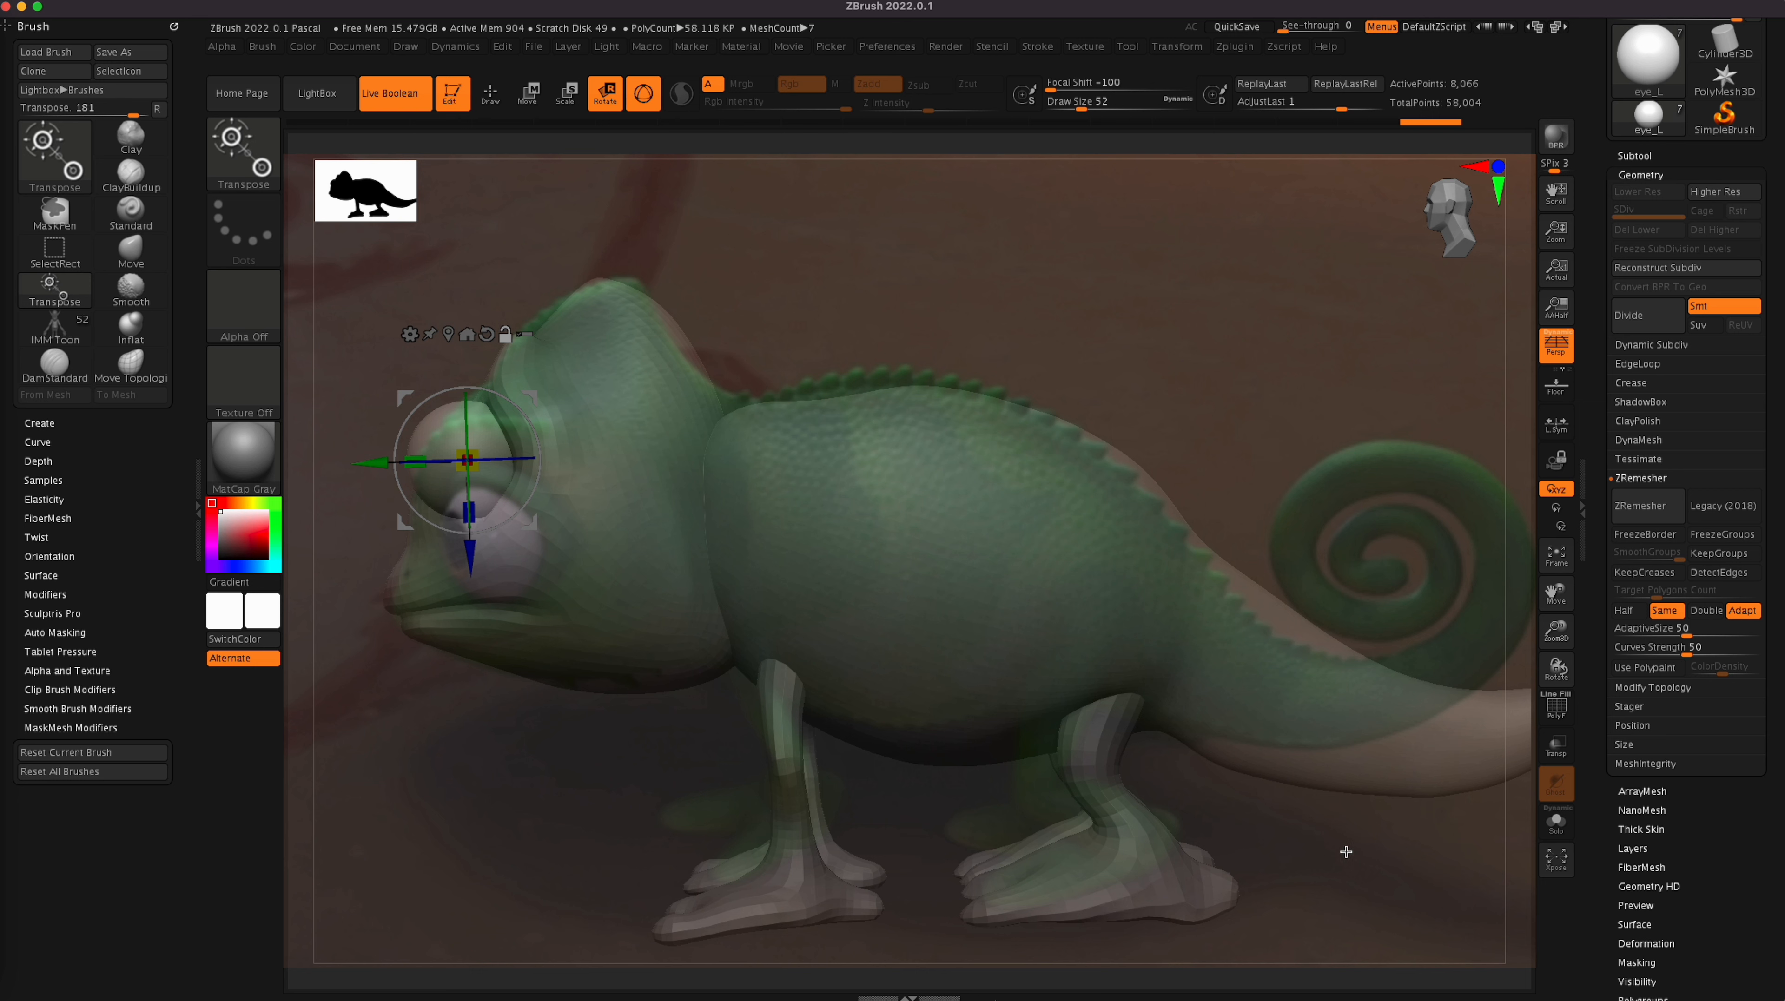
left_click_drag(1348, 852, 1351, 920)
left_click_drag(1295, 849, 1303, 922)
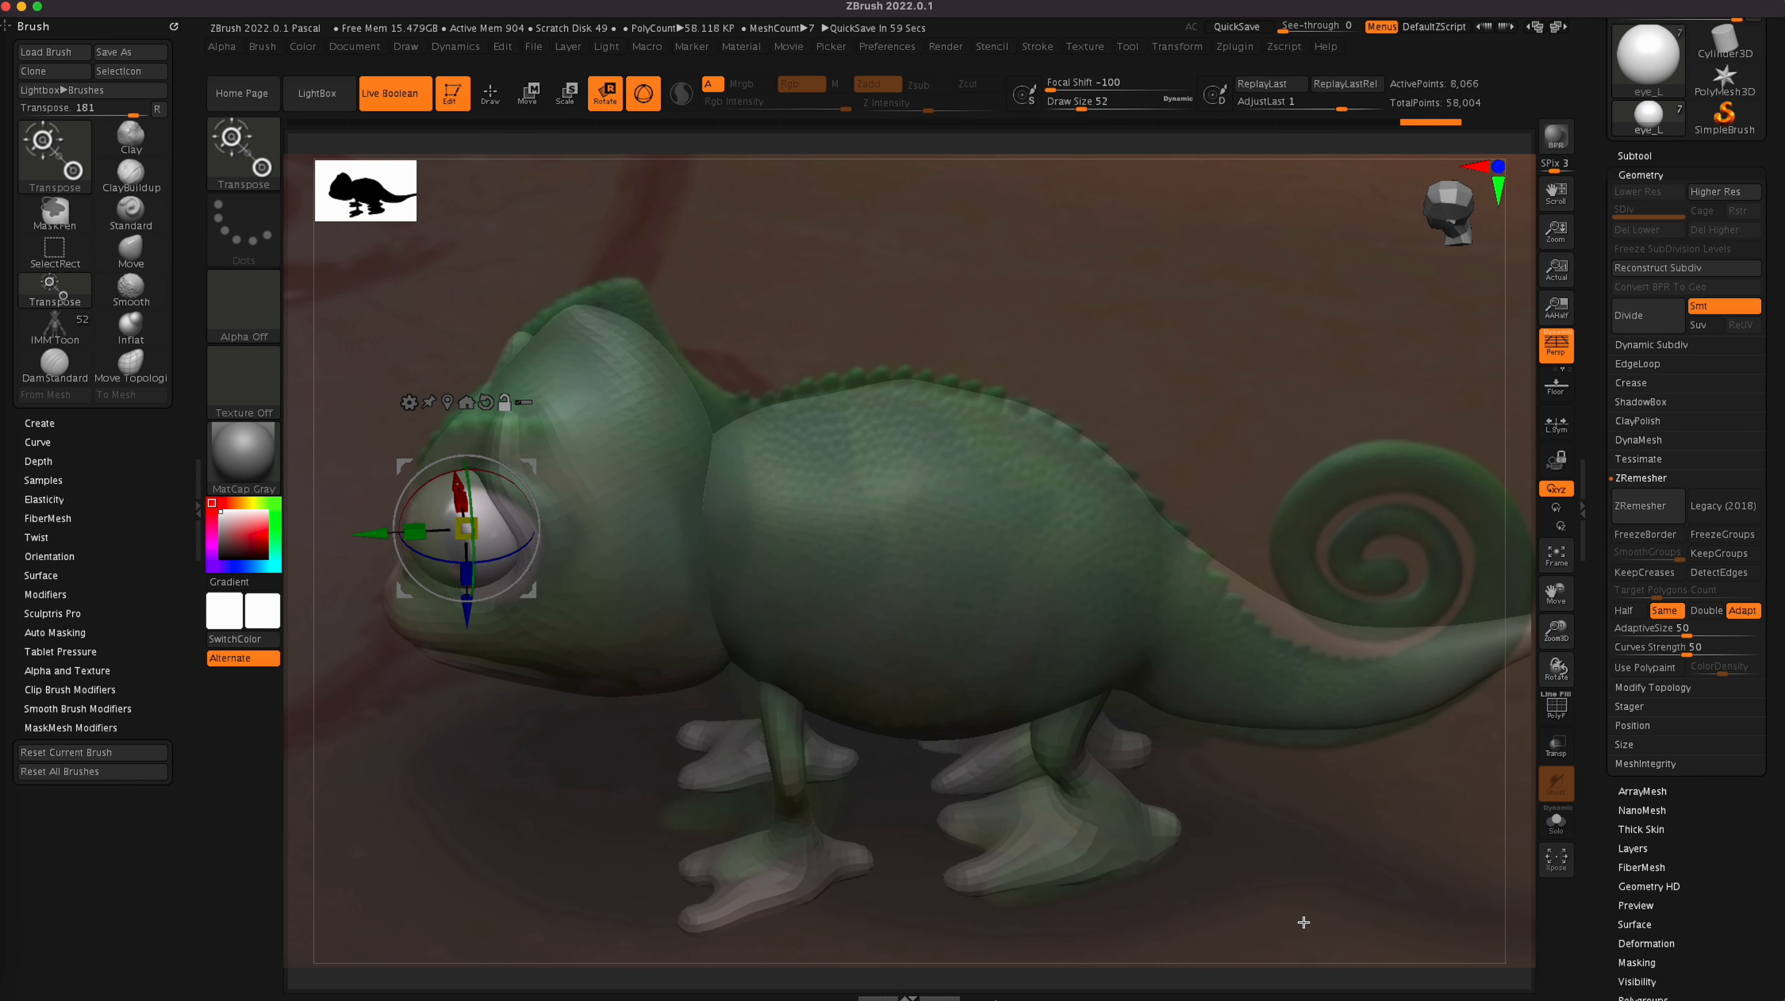
left_click_drag(1293, 901, 1307, 896)
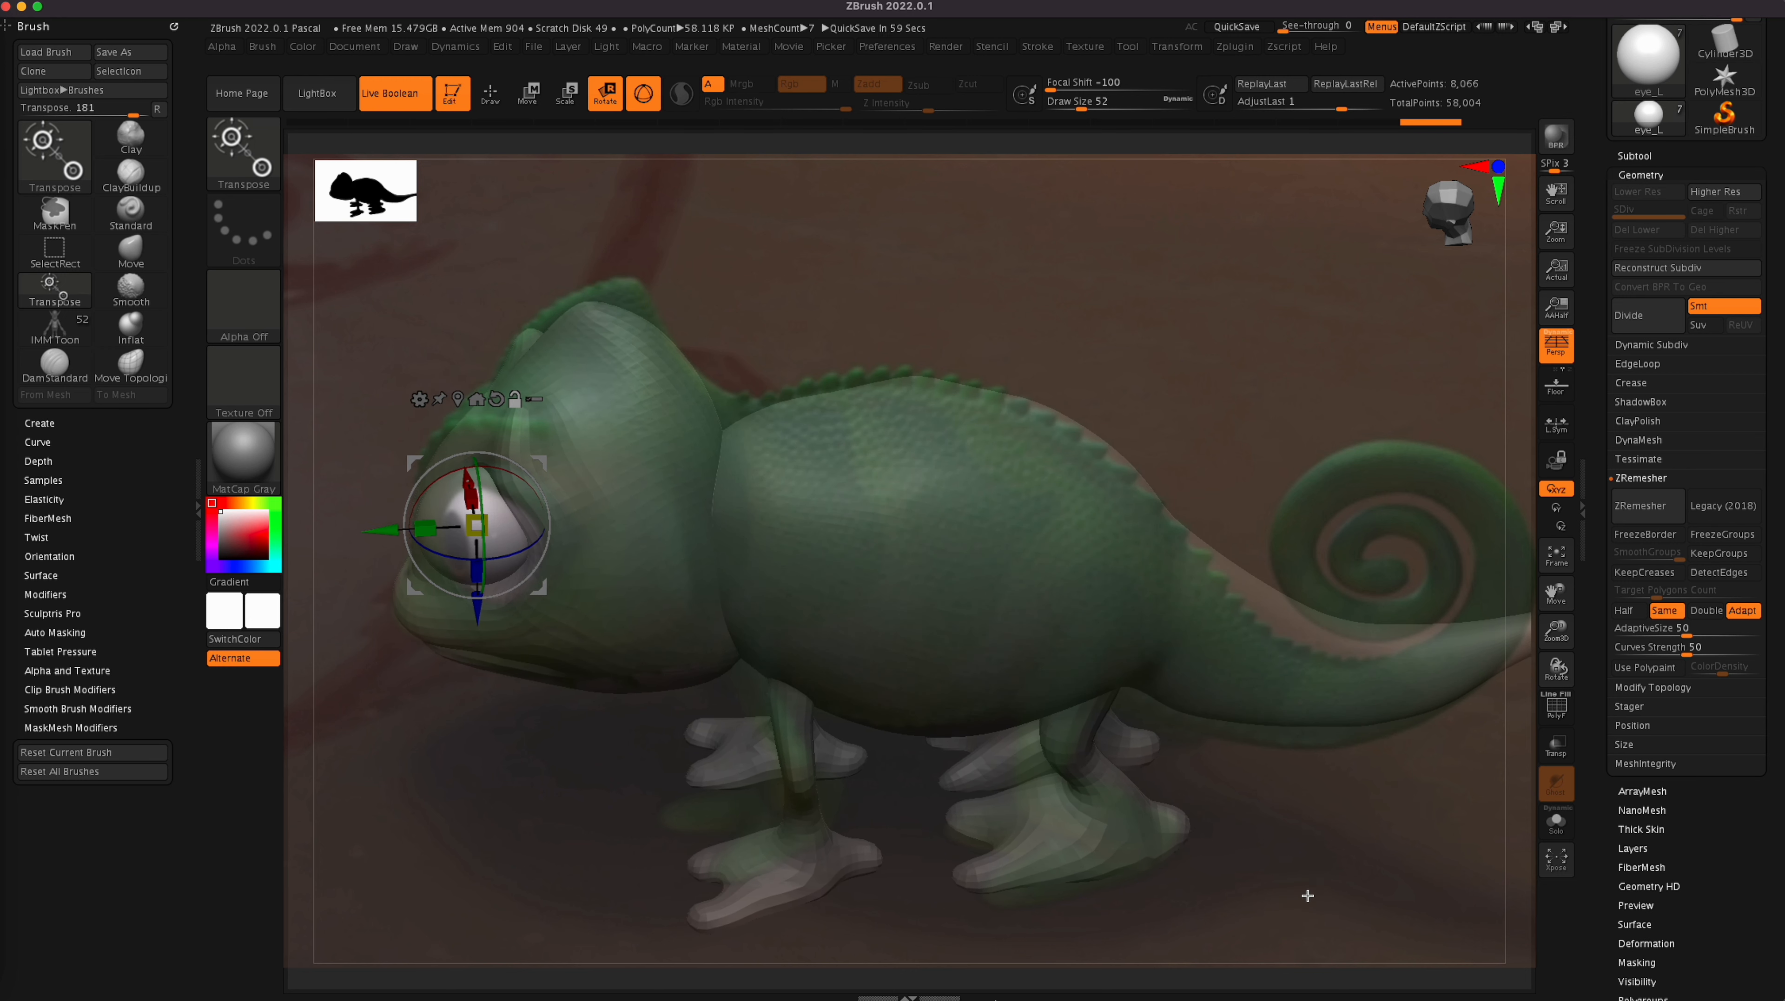
Move the eye slightly down and back toward the tail to follow the side reference.
key("q")
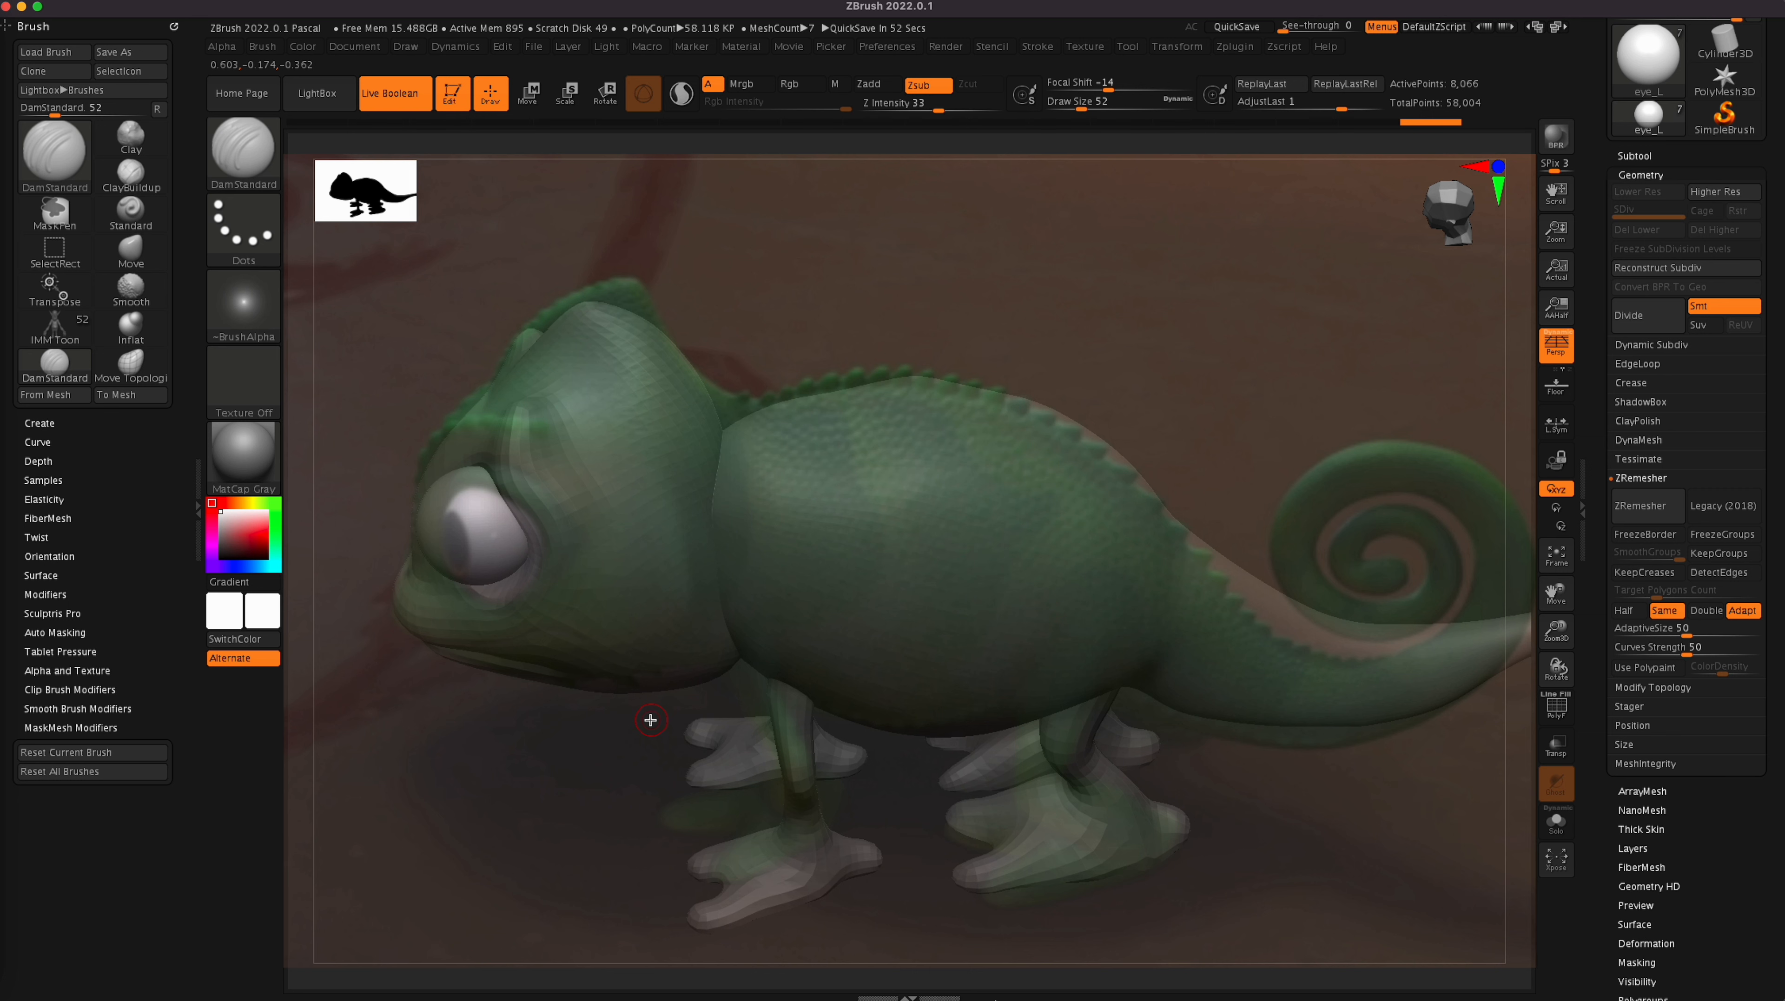
key("w")
mouse_move(479, 613)
left_mouse_down()
mouse_move(481, 632)
mouse_move(482, 617)
left_mouse_up()
left_click_drag(387, 541, 411, 537)
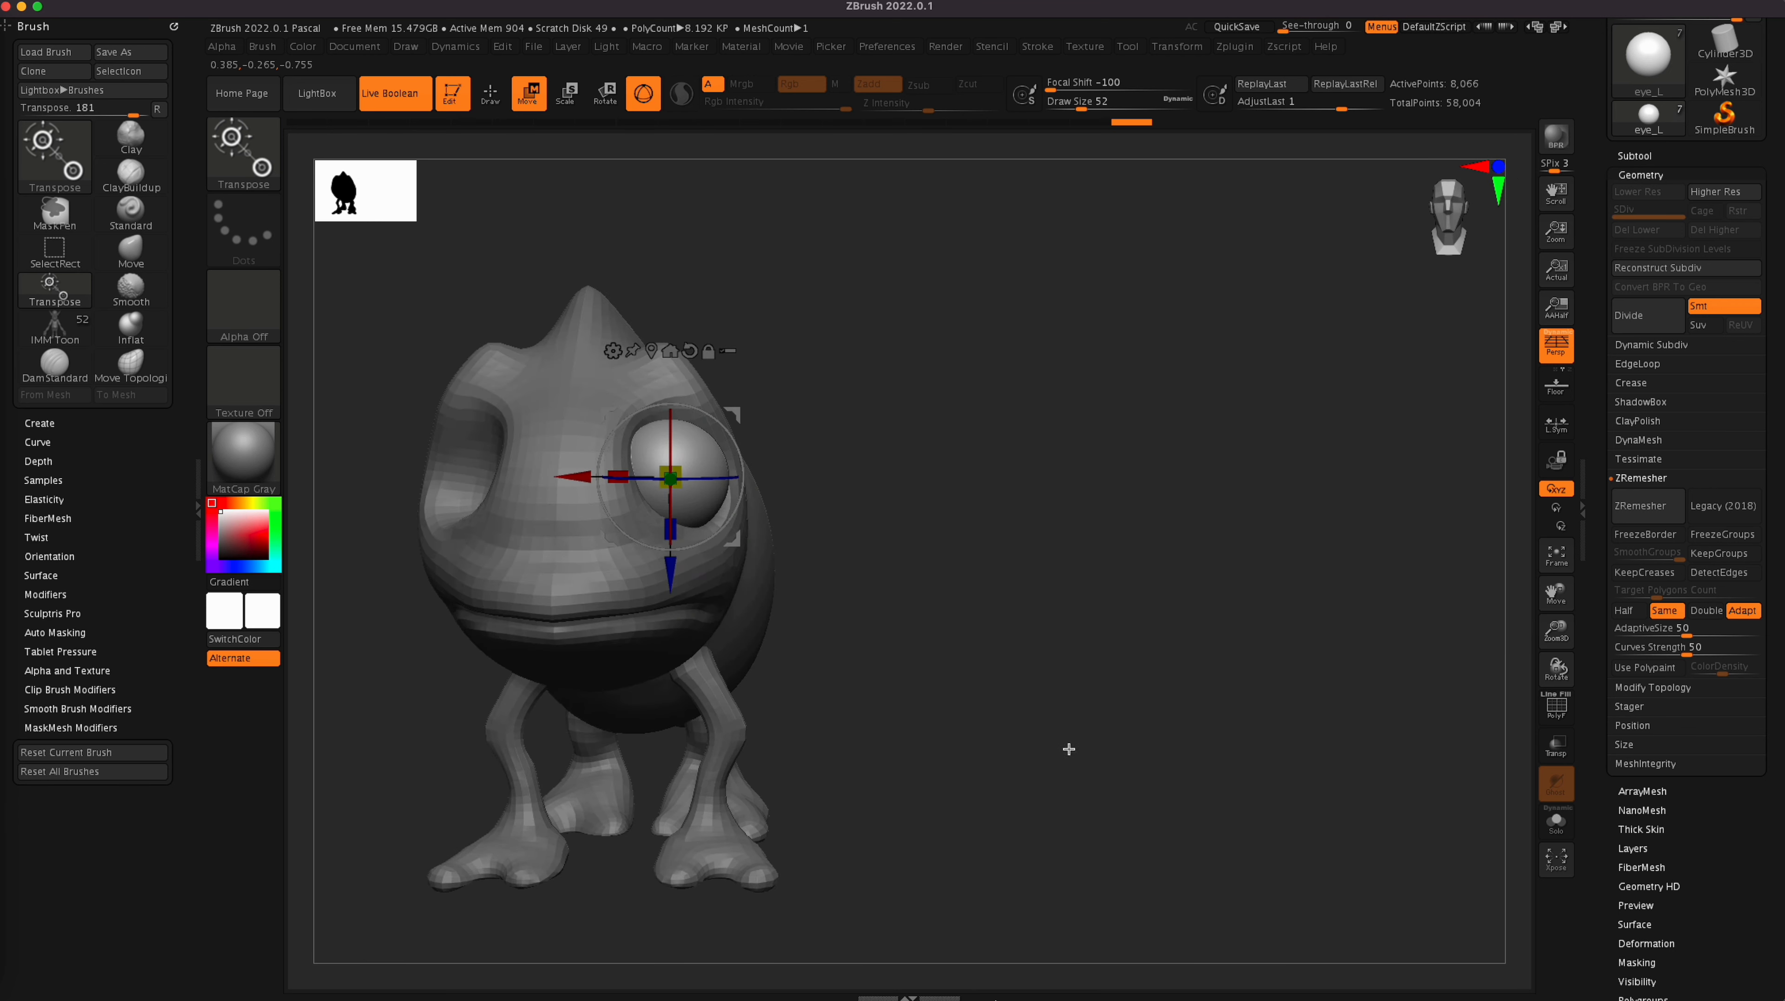
Check the eye from the front and scale it up uniformly by a factor of about 1.08.
left_click_drag(1068, 745, 1329, 745)
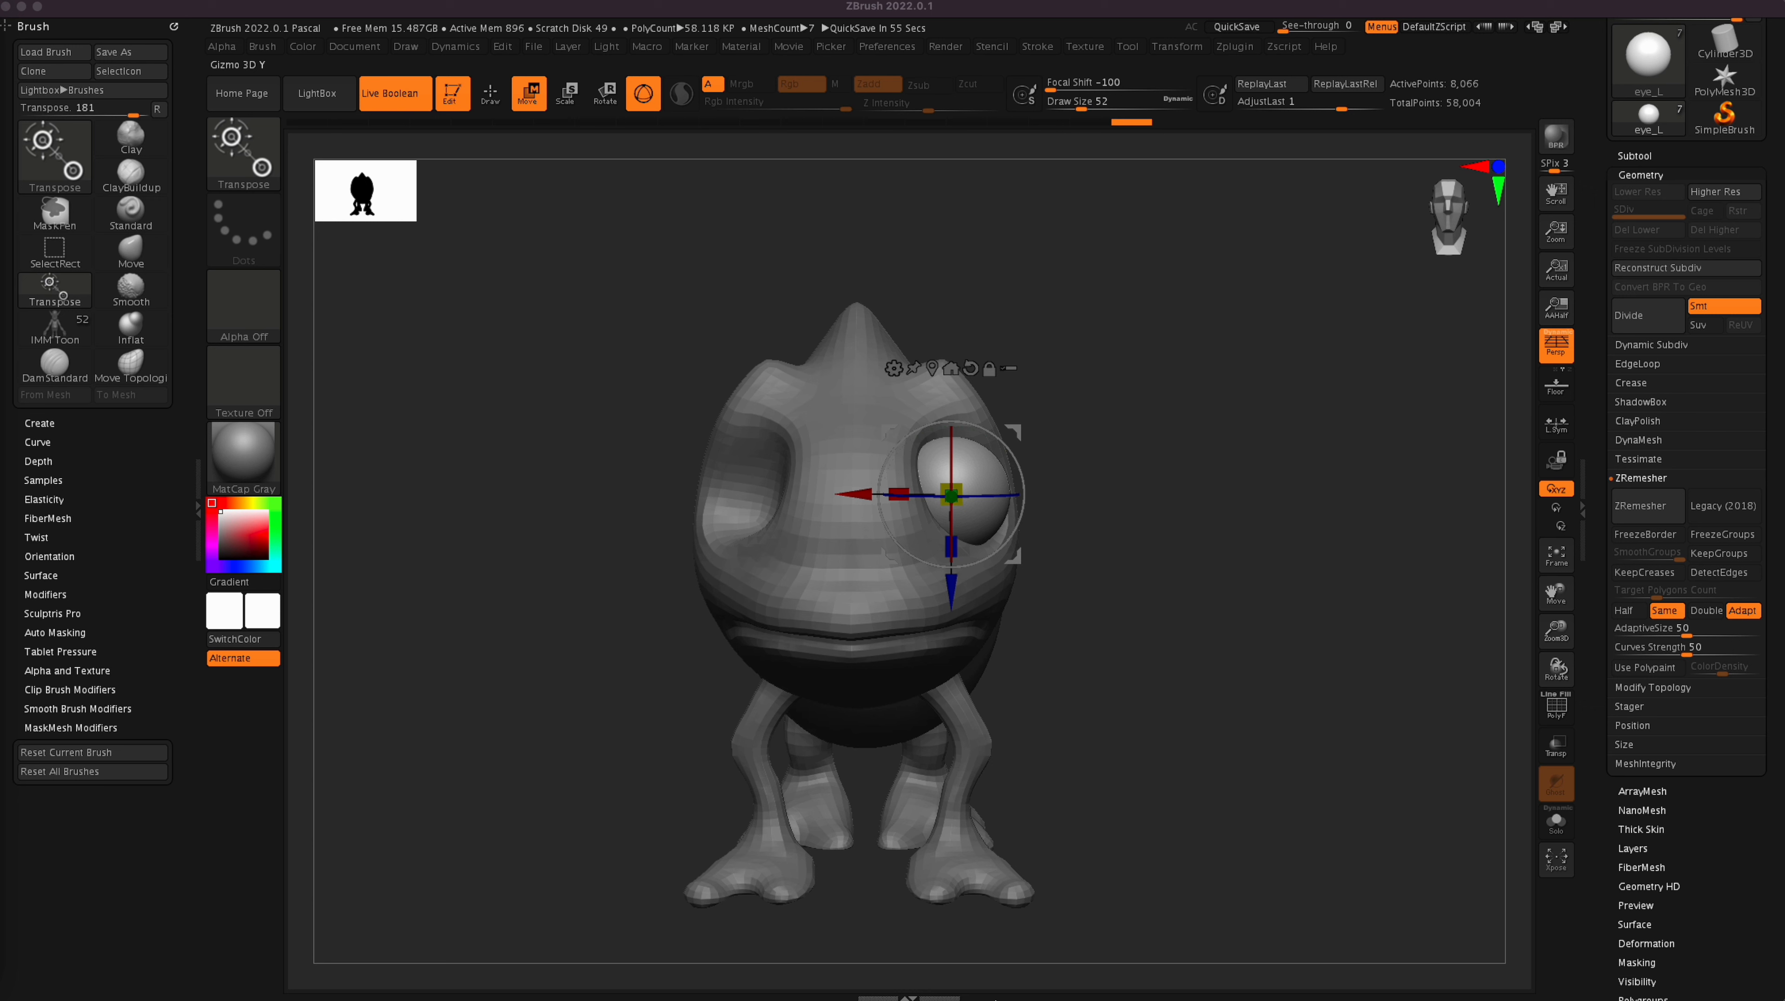
left_click(958, 485)
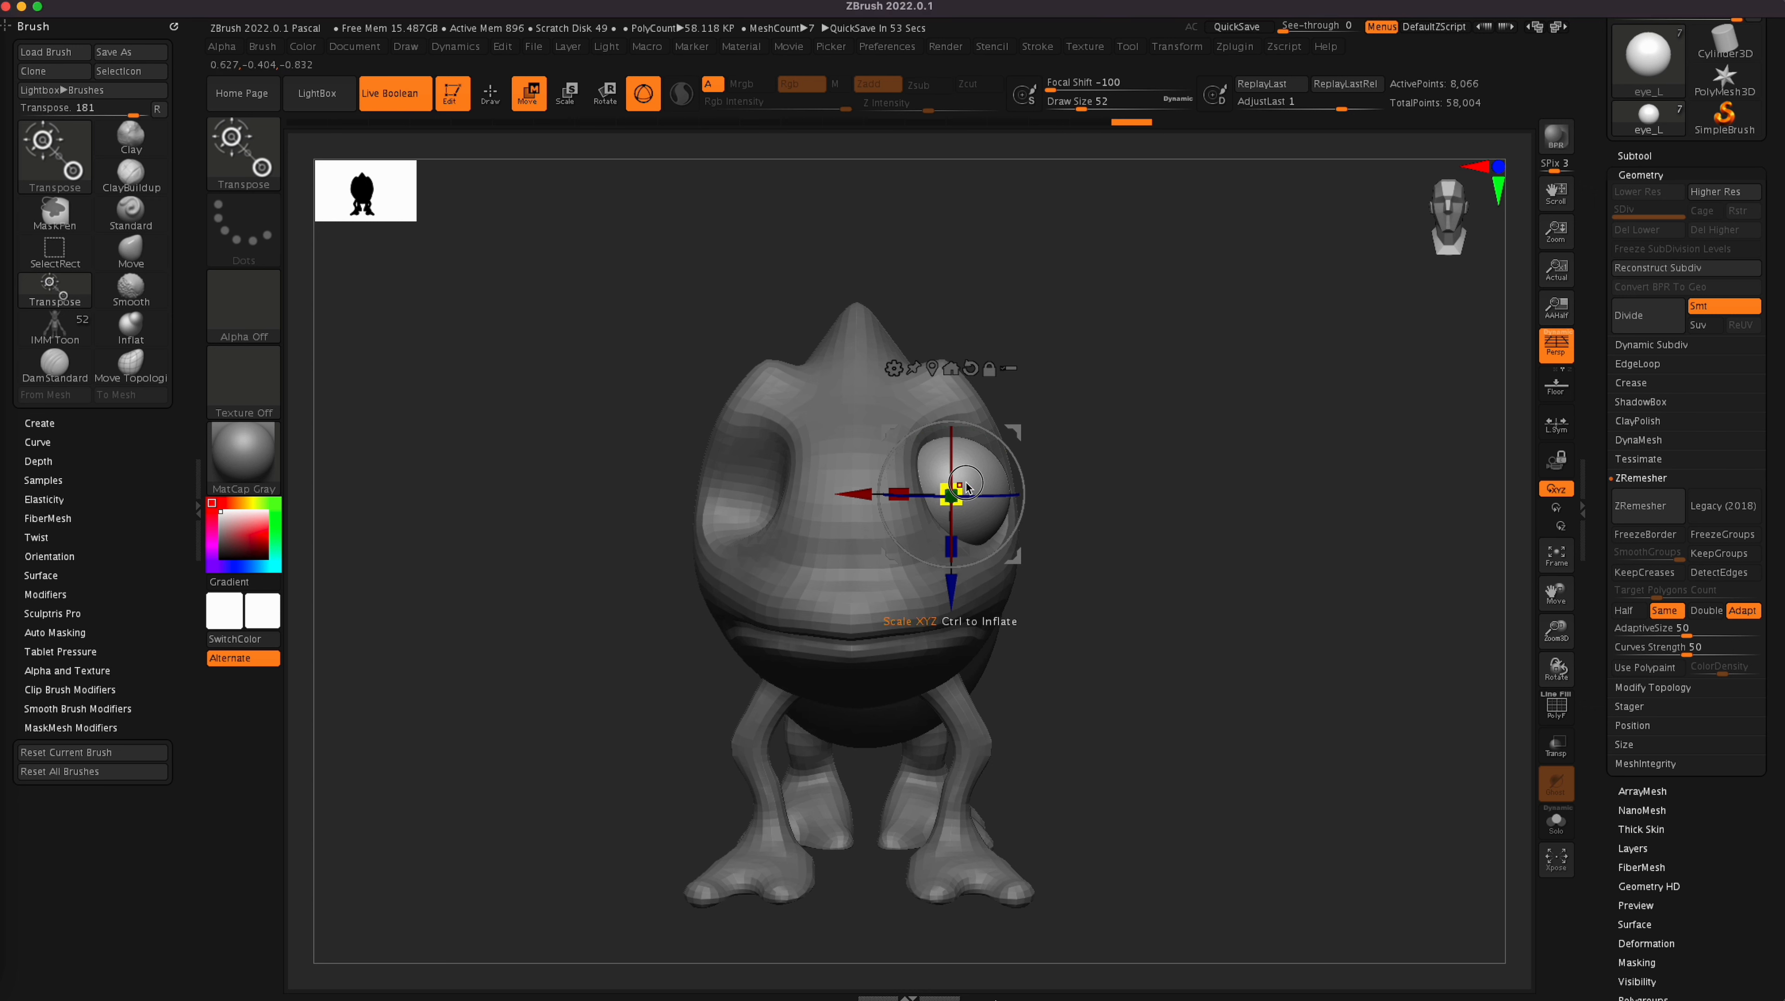
left_click_drag(958, 486, 963, 482)
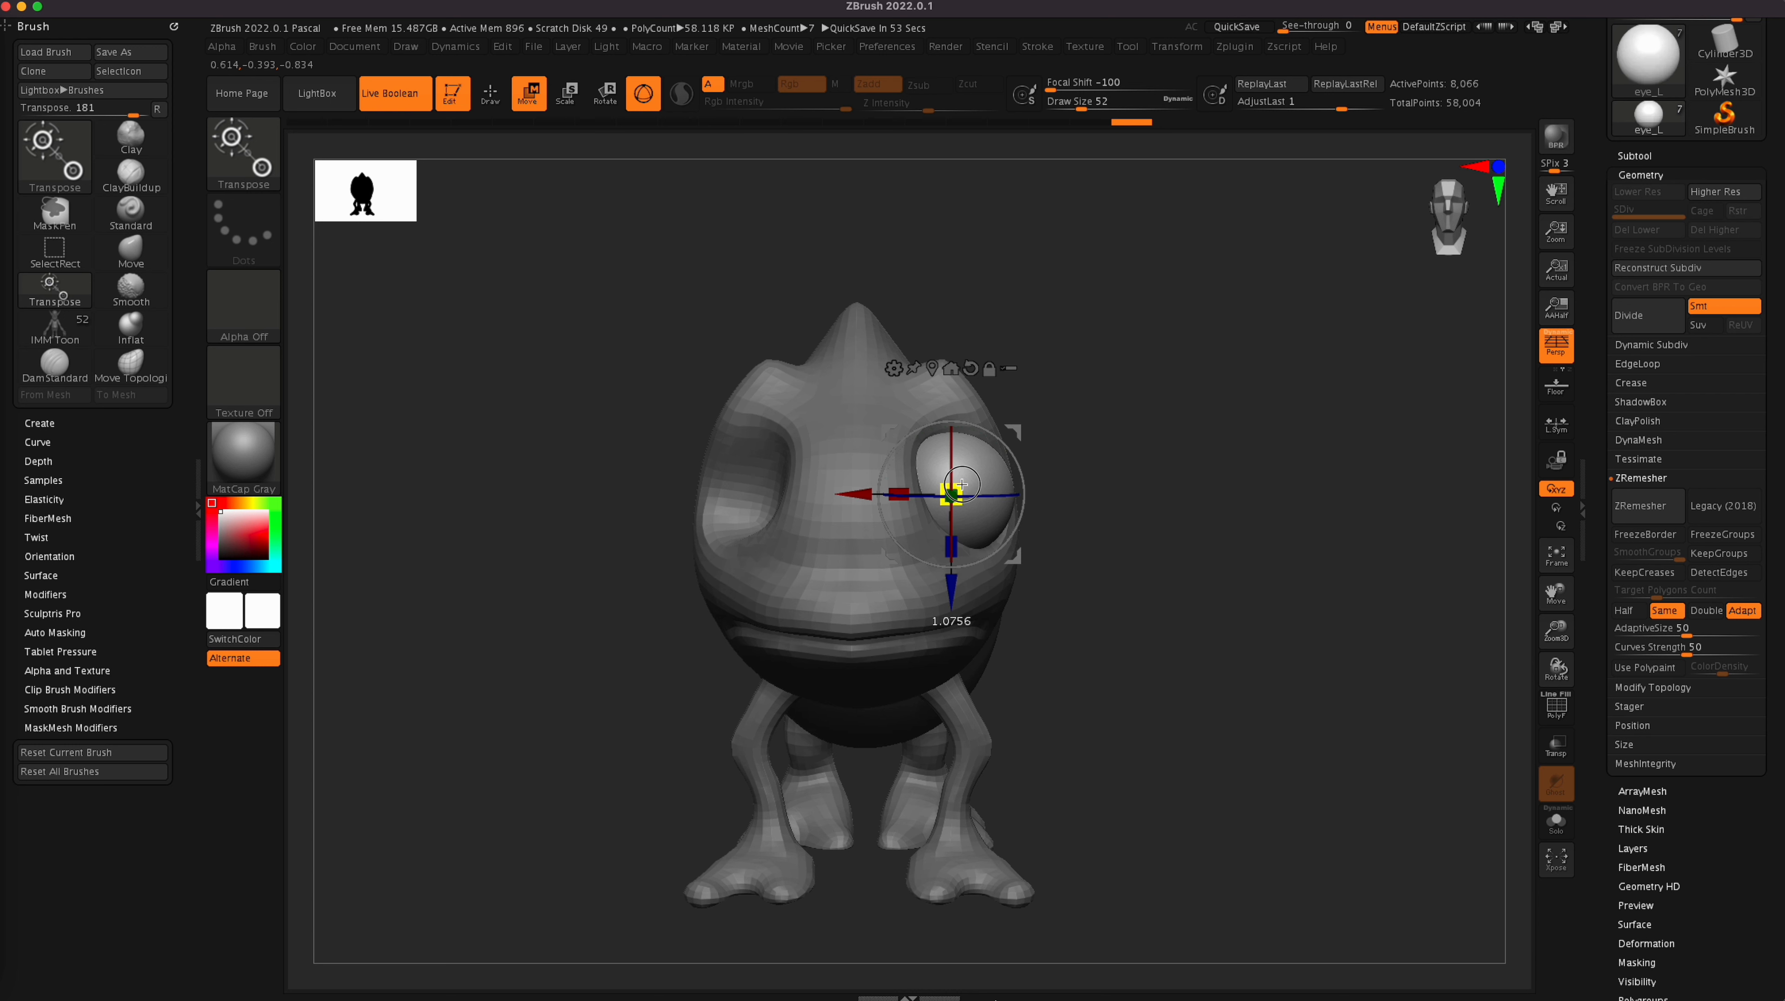
Duplicate the eye_L subtool, mirror the copy to the opposite socket with Deformation, and return to Draw mode.
left_click(1640, 153)
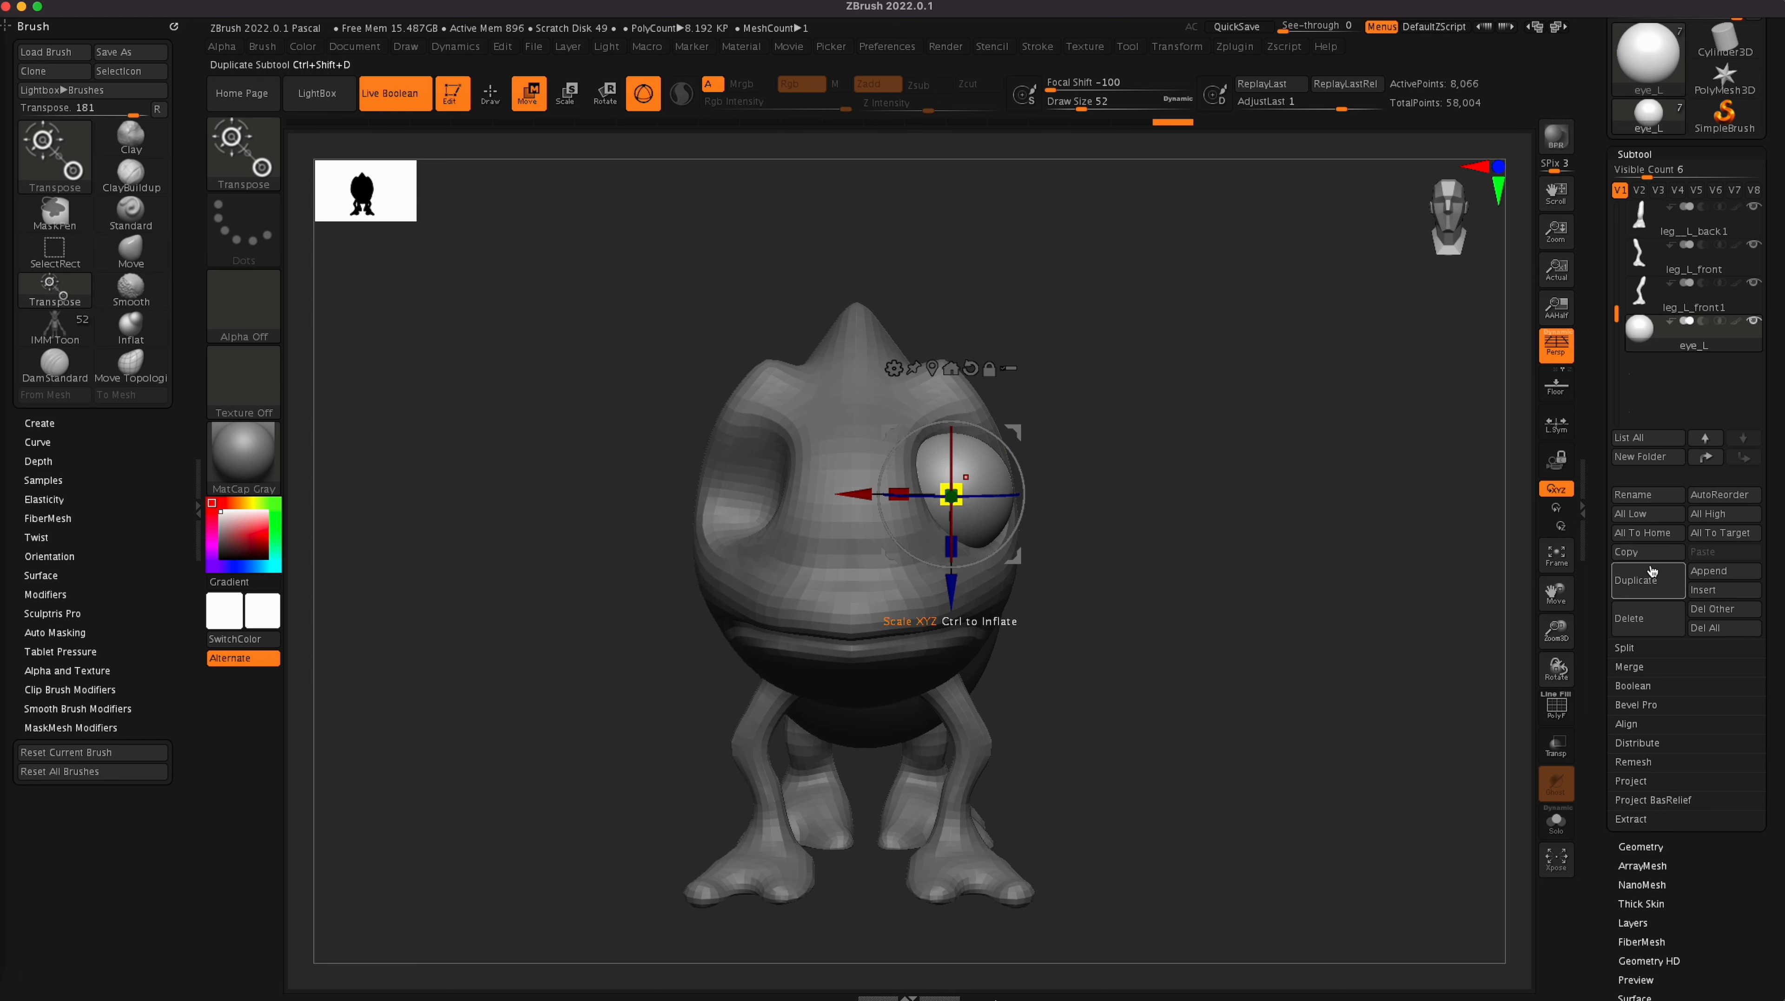
left_click(1647, 580)
left_click_drag(1776, 888, 1769, 793)
left_click(1649, 844)
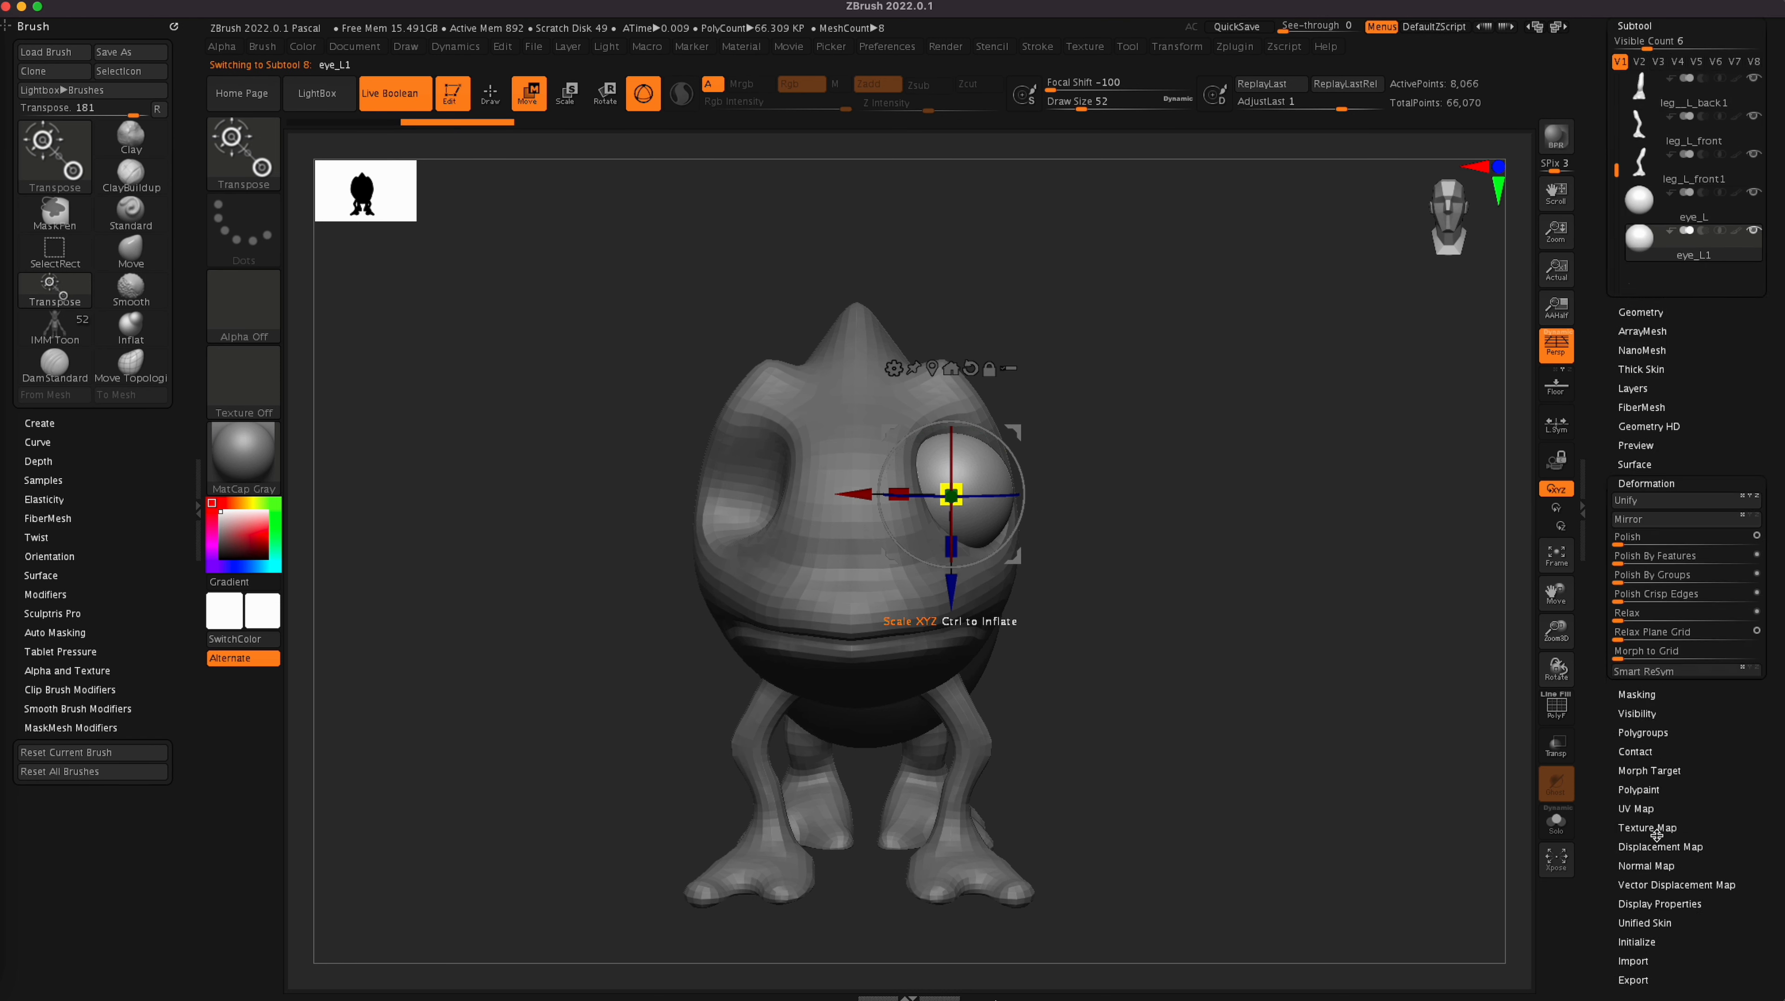
left_click(1646, 252)
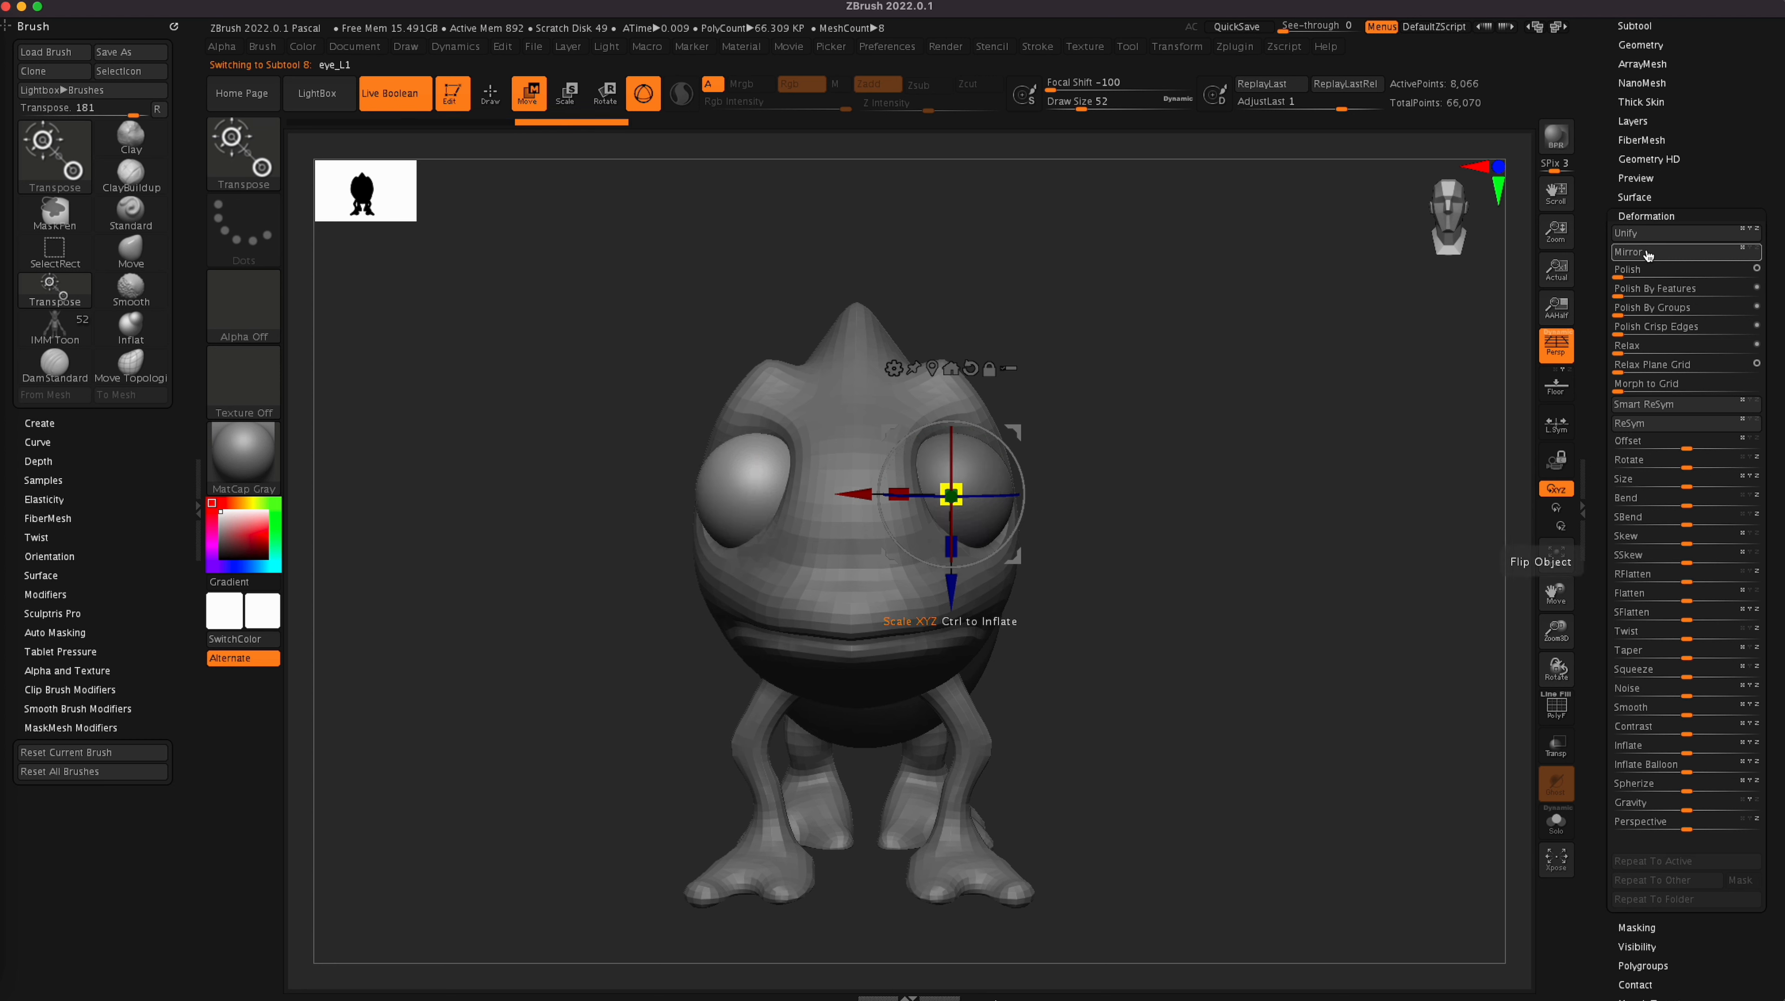
left_click(489, 97)
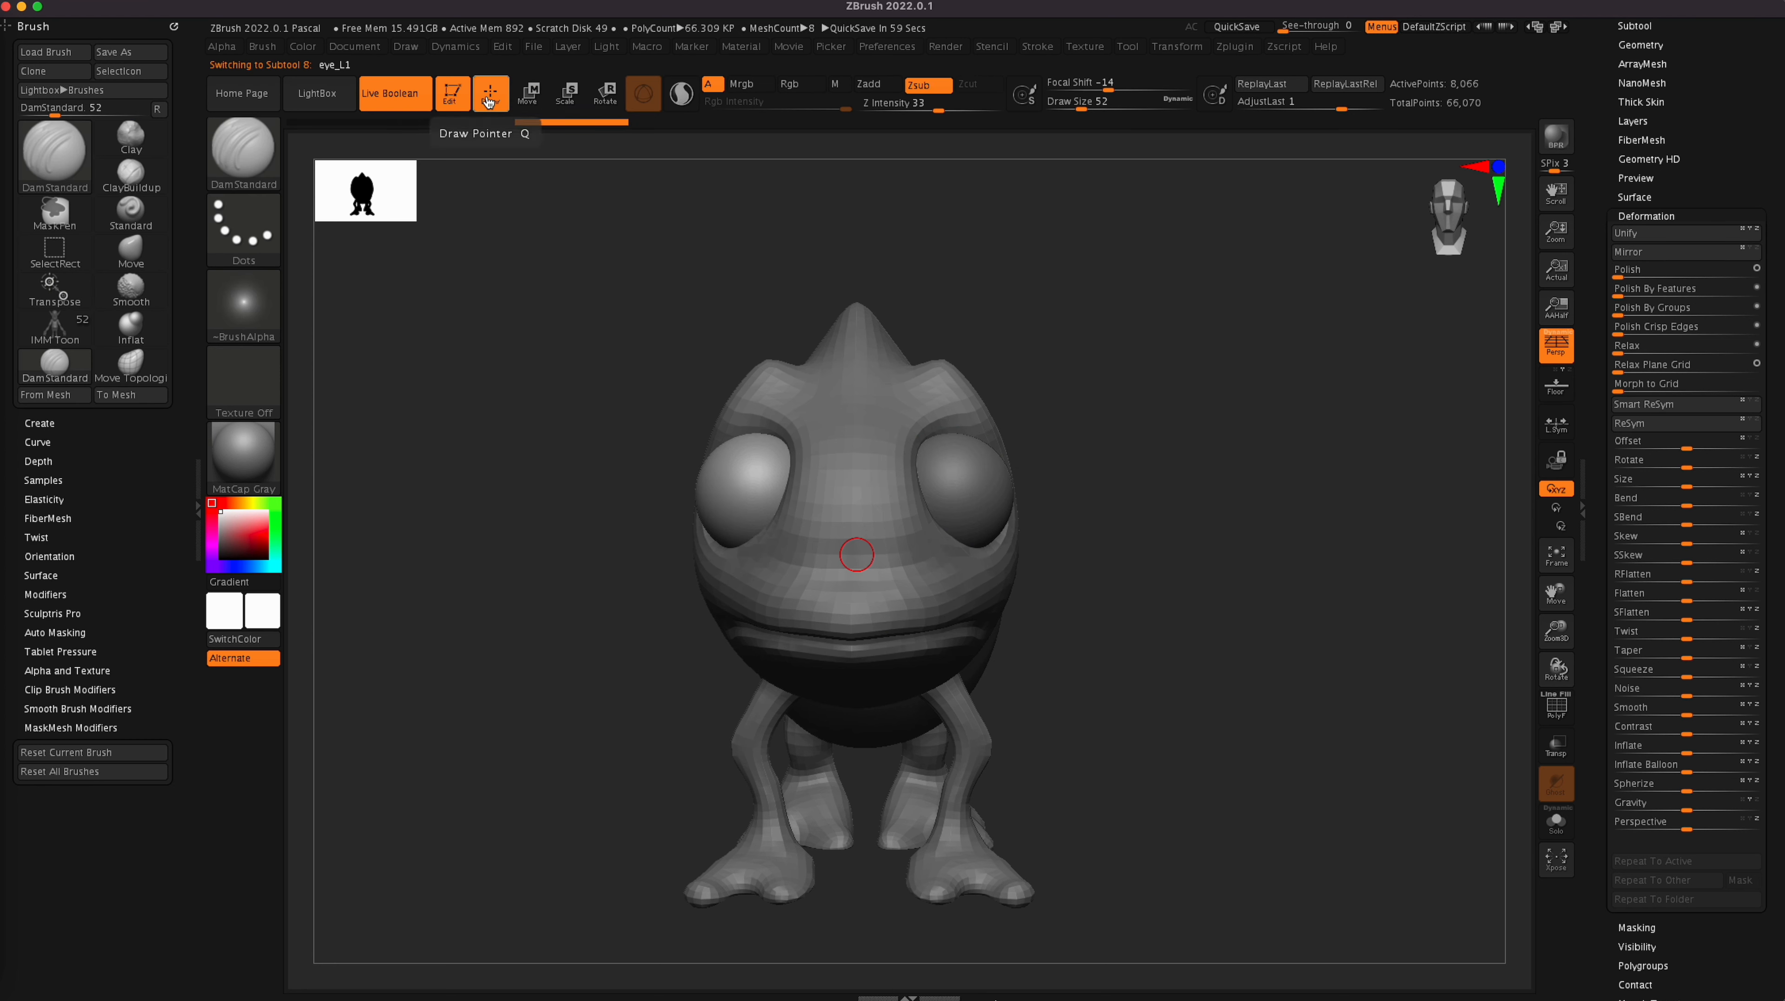